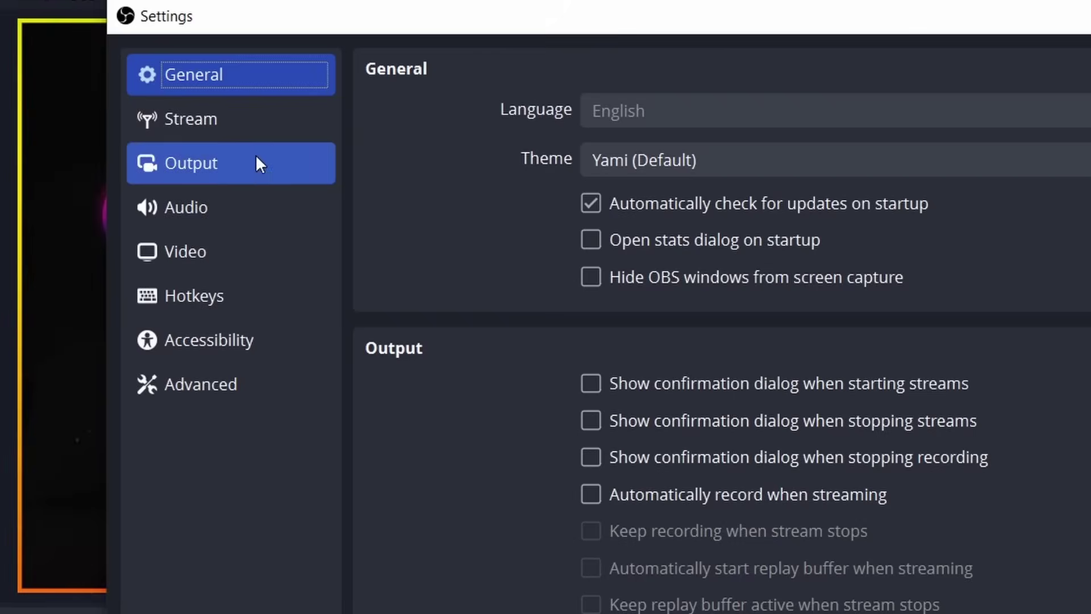
In Audio settings, set Mic/Auxiliary Audio 3 to Microphone (fifine Microphone).
left_click(240, 209)
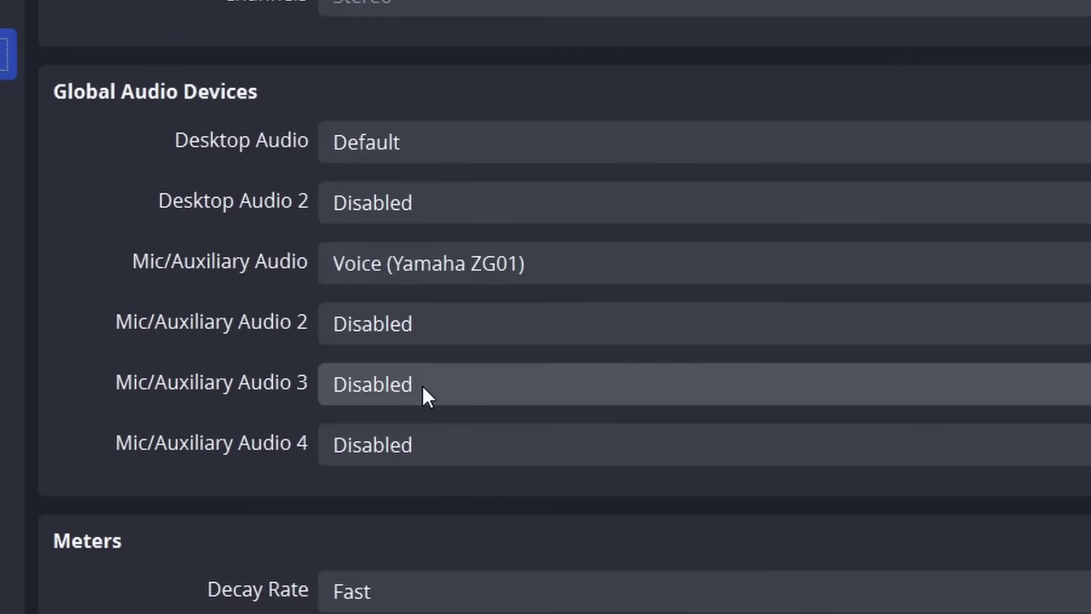
left_click(407, 387)
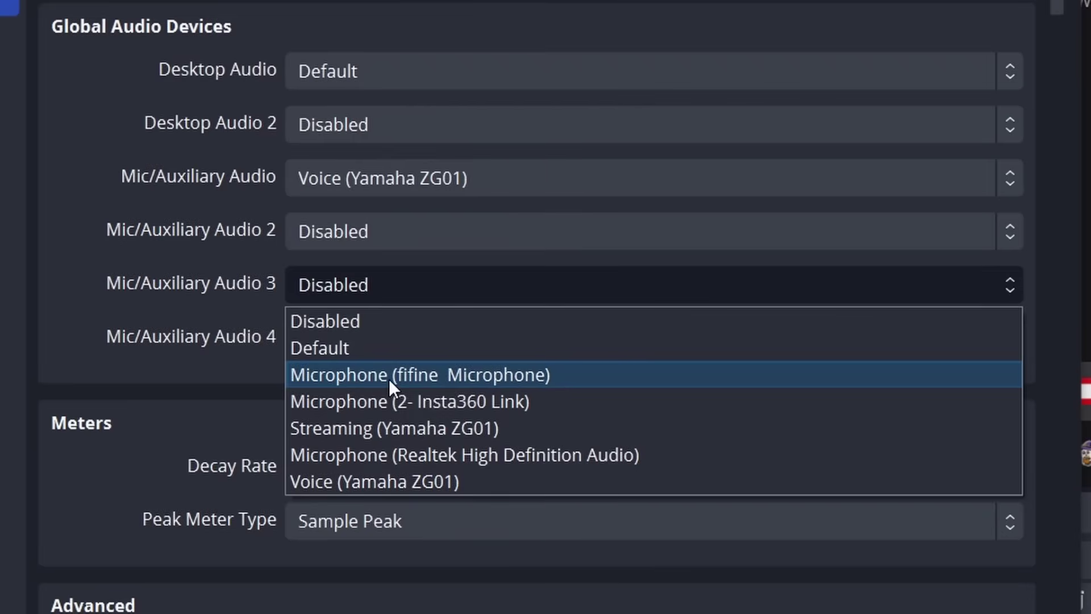
left_click(392, 387)
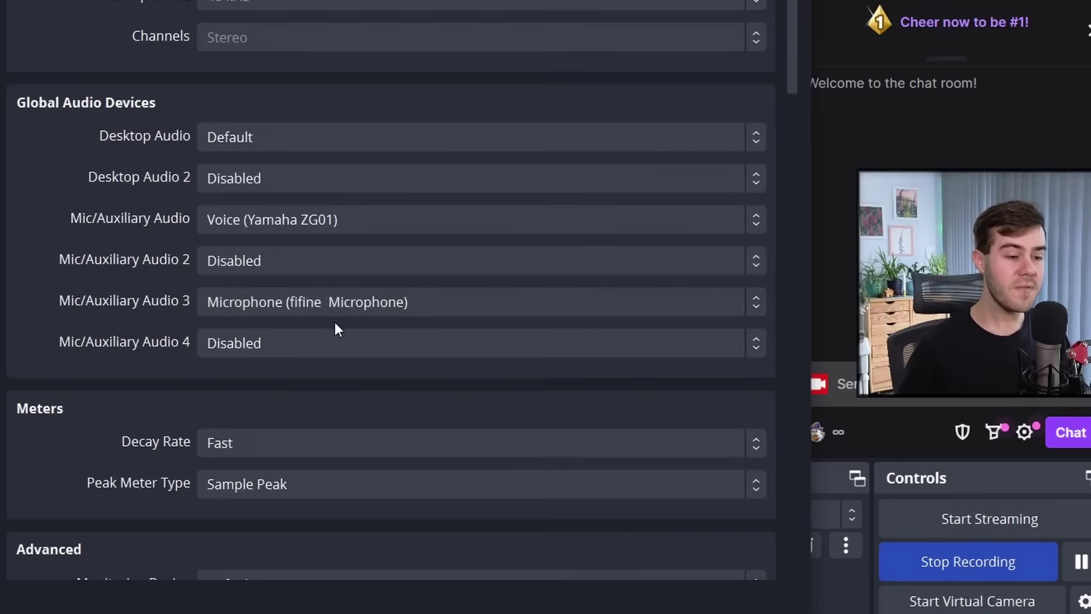
left_click(462, 297)
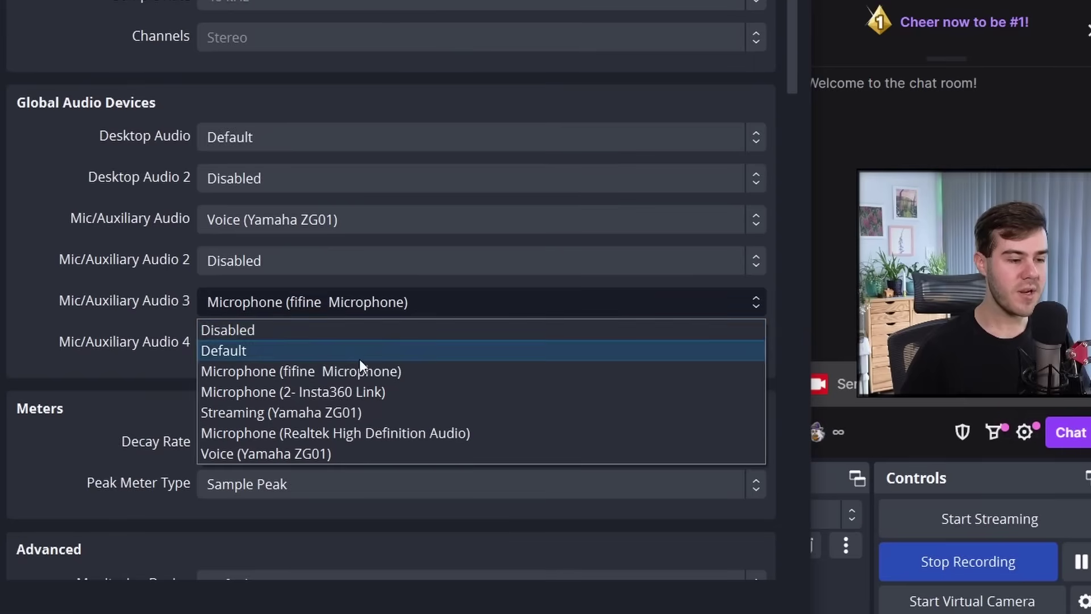
left_click(241, 379)
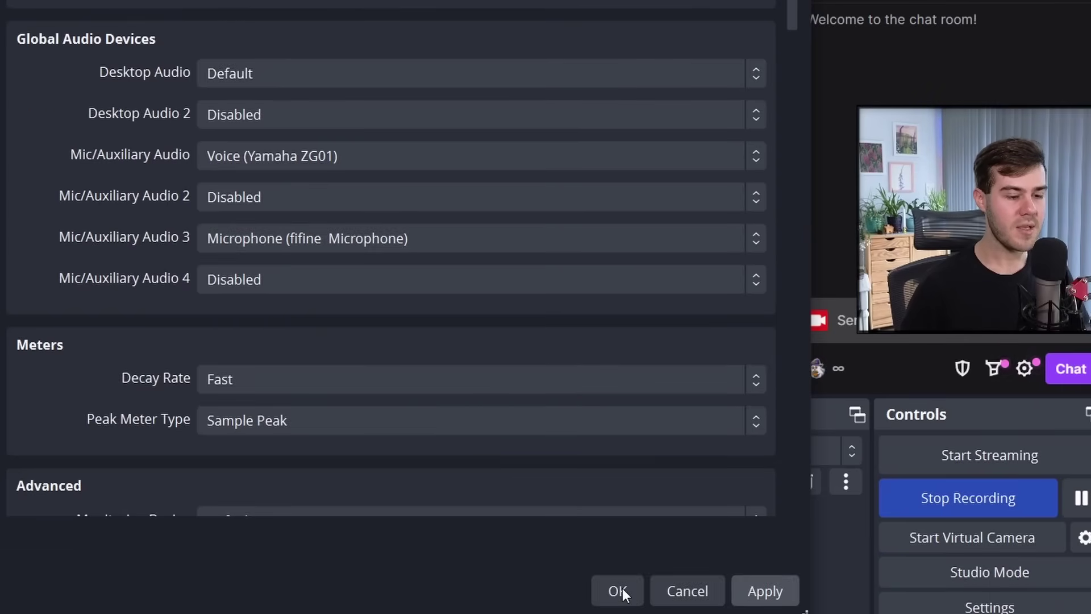
Save the audio settings, then set Mic/Aux 3 to Monitor and Output in mono.
left_click(621, 591)
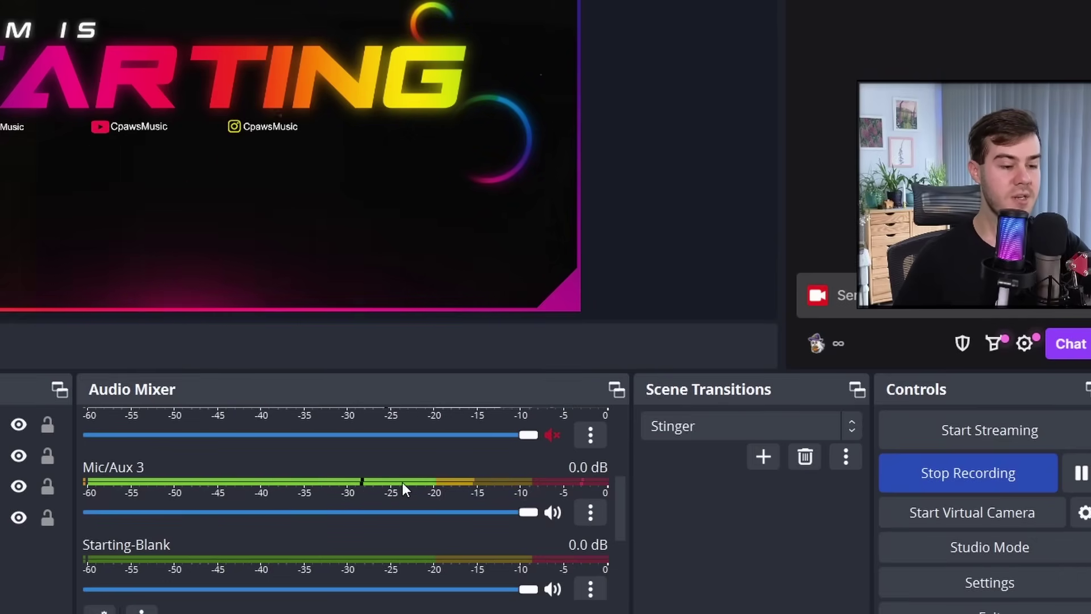
left_click(591, 515)
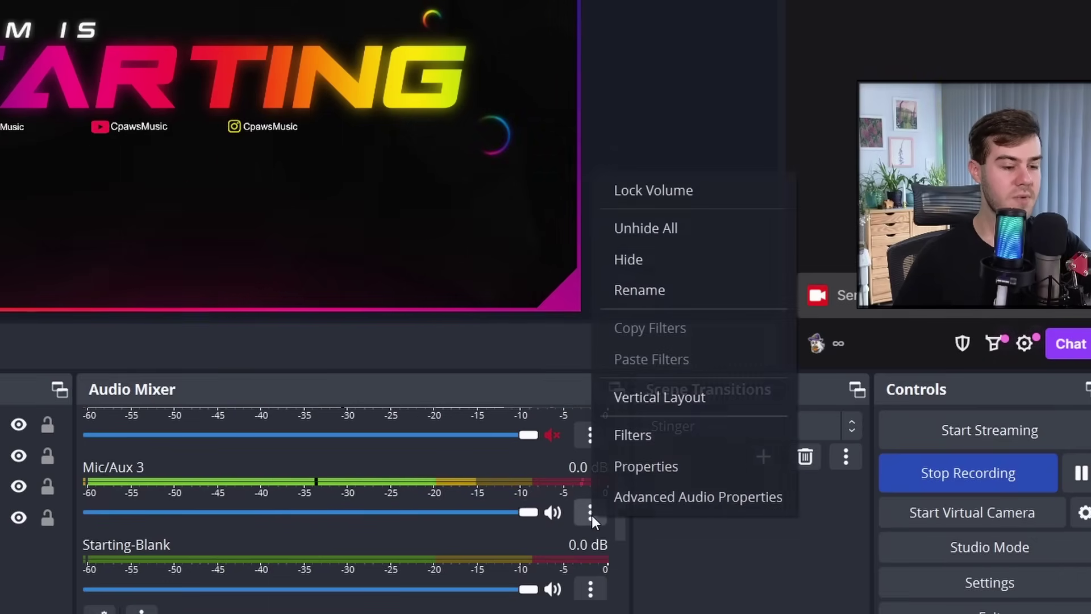
left_click(664, 503)
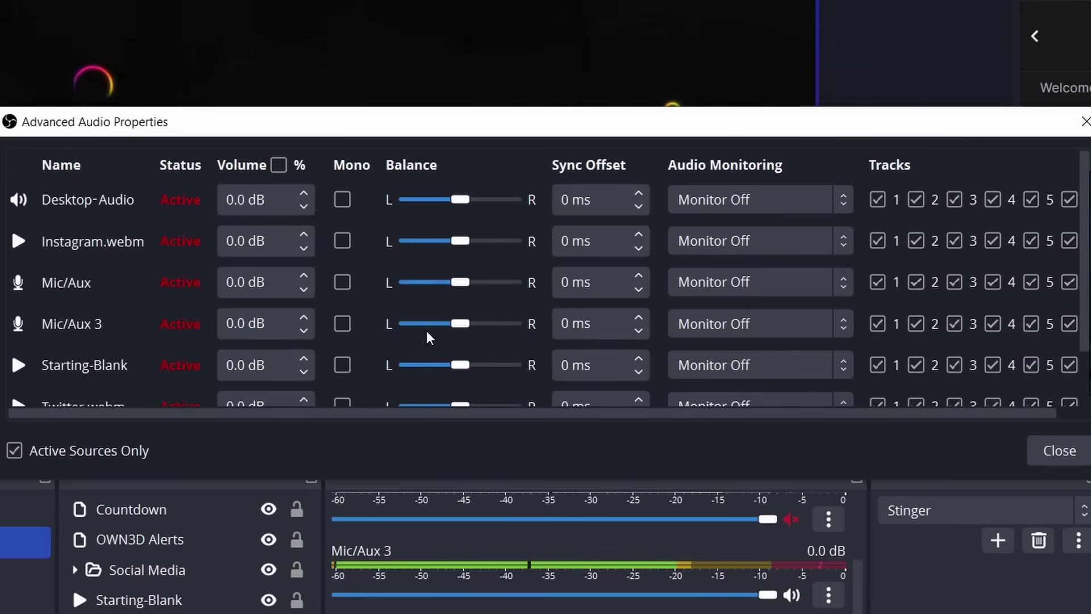
left_click(727, 325)
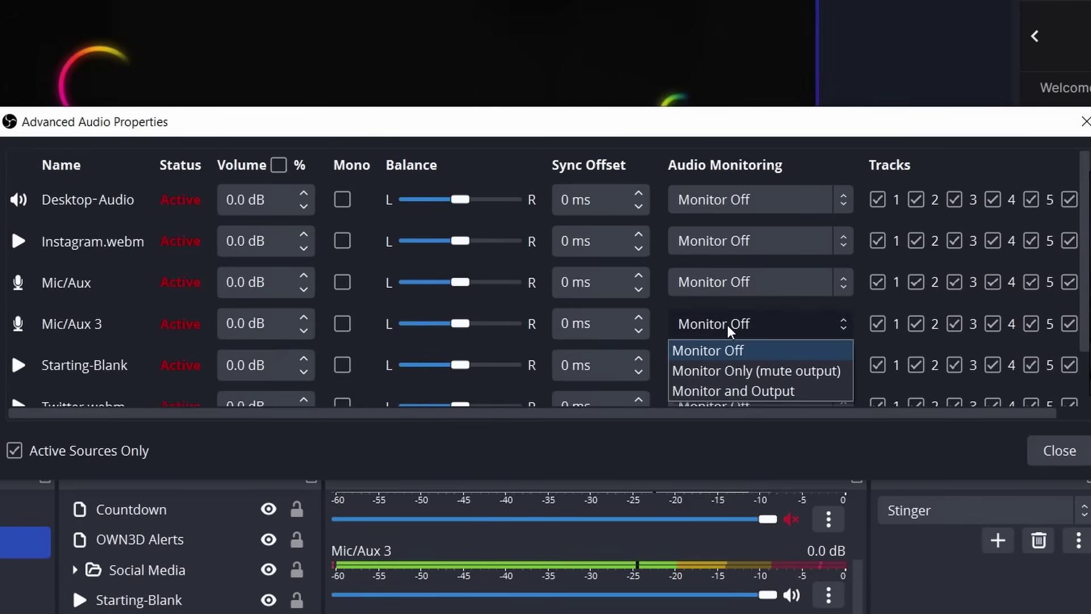
left_click(731, 394)
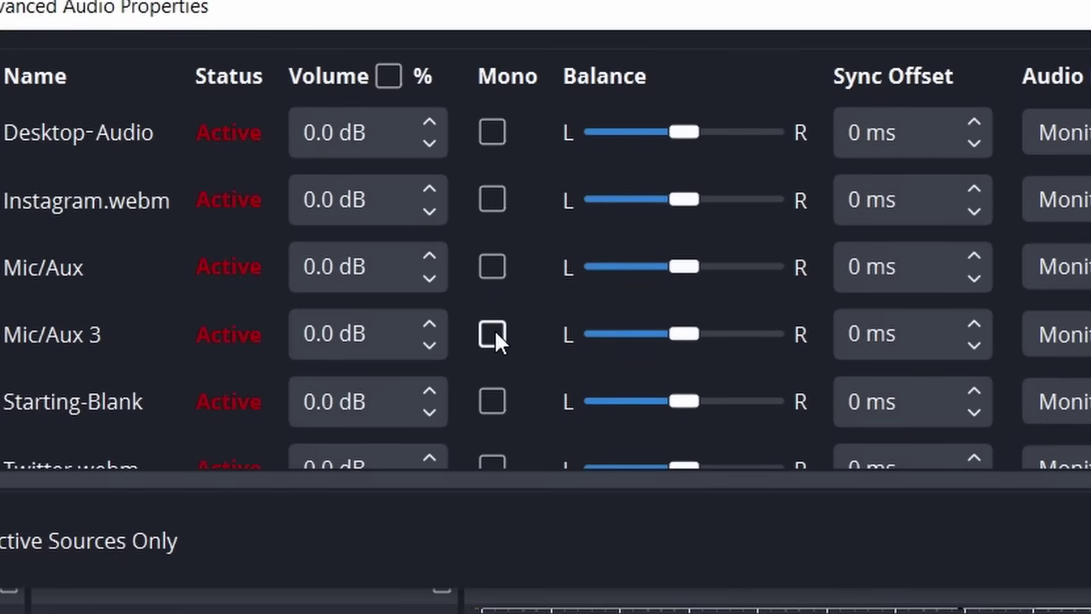
left_click(493, 337)
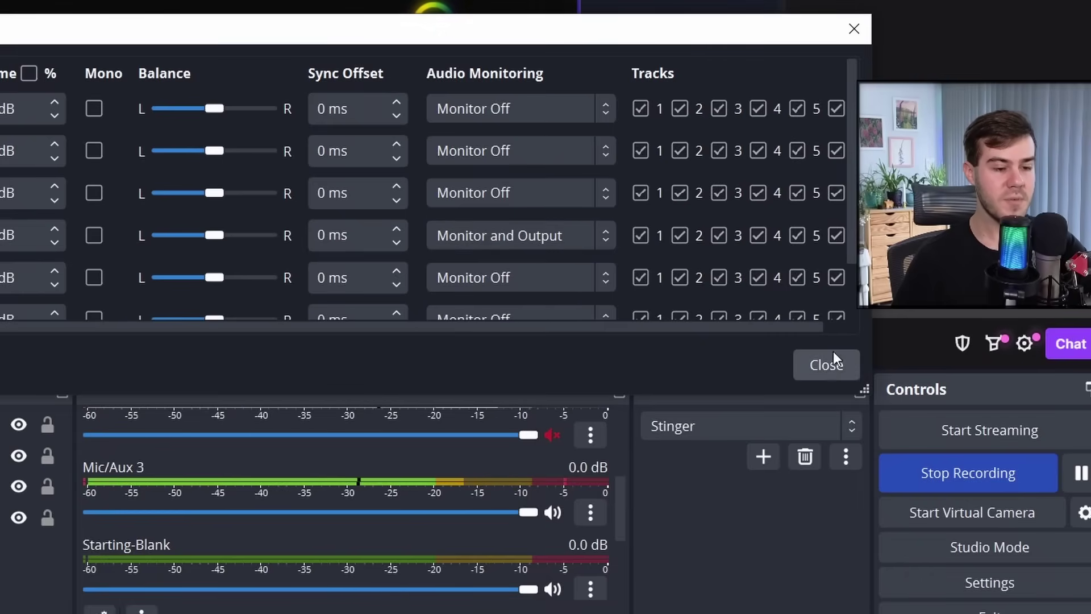
left_click(831, 361)
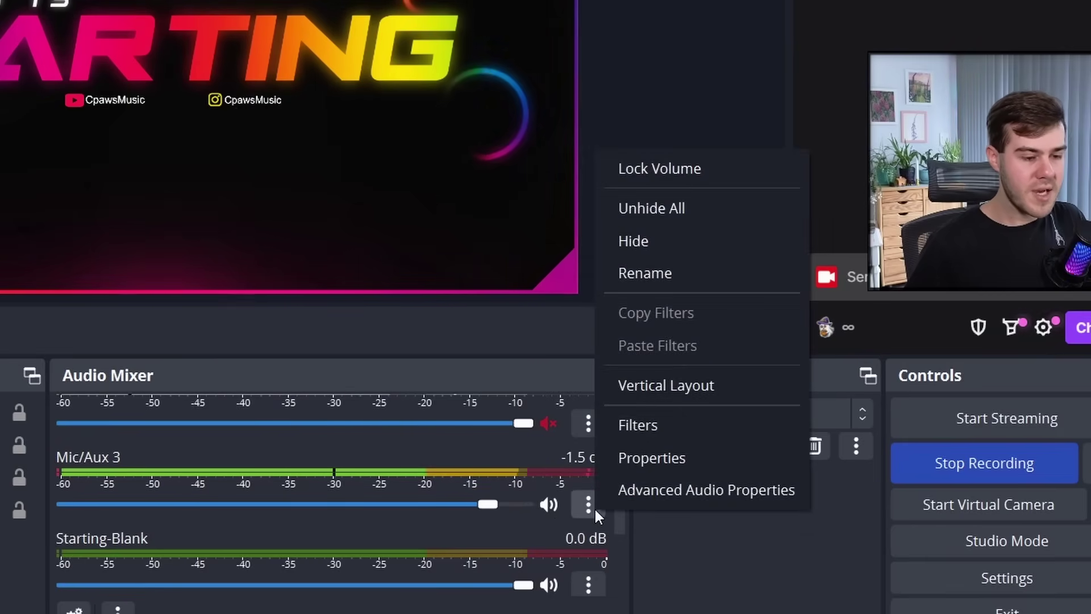
Add a Compressor filter to Mic/Aux 3 with its default name.
left_click(668, 431)
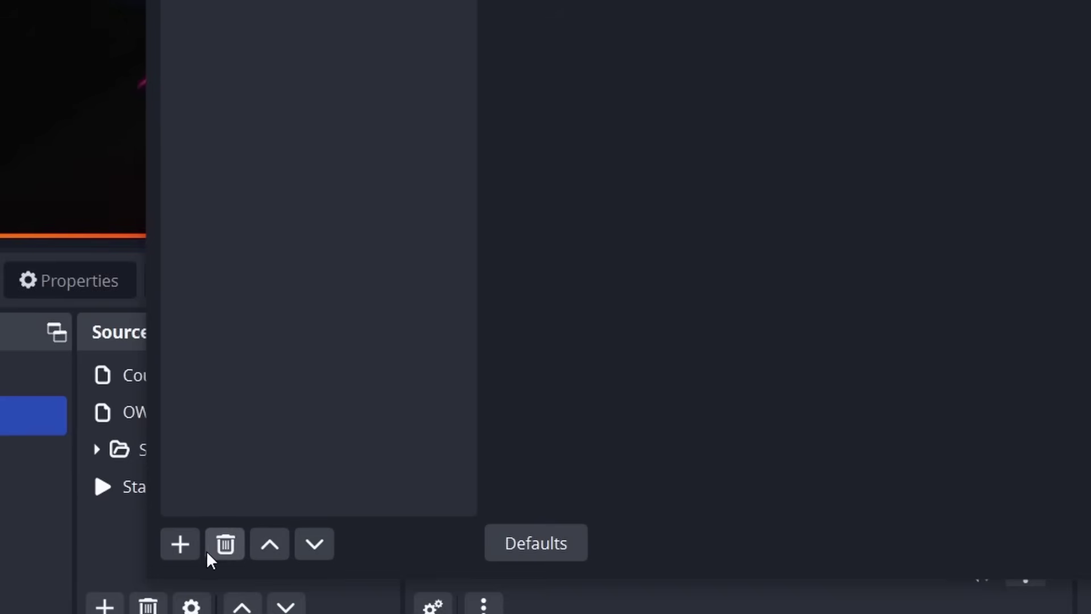
left_click(180, 544)
left_click(291, 267)
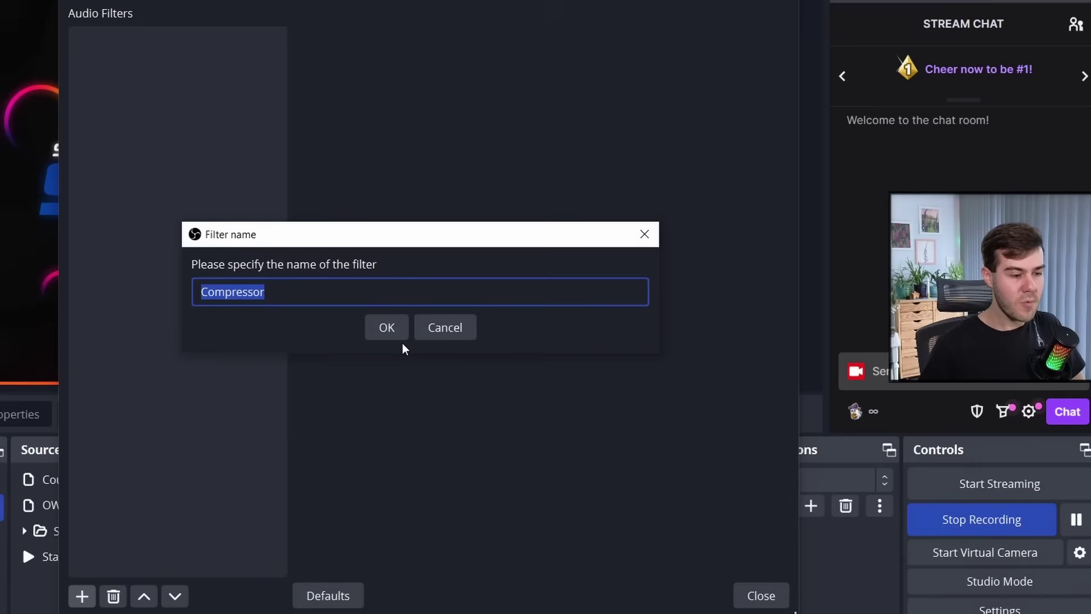
left_click(630, 170)
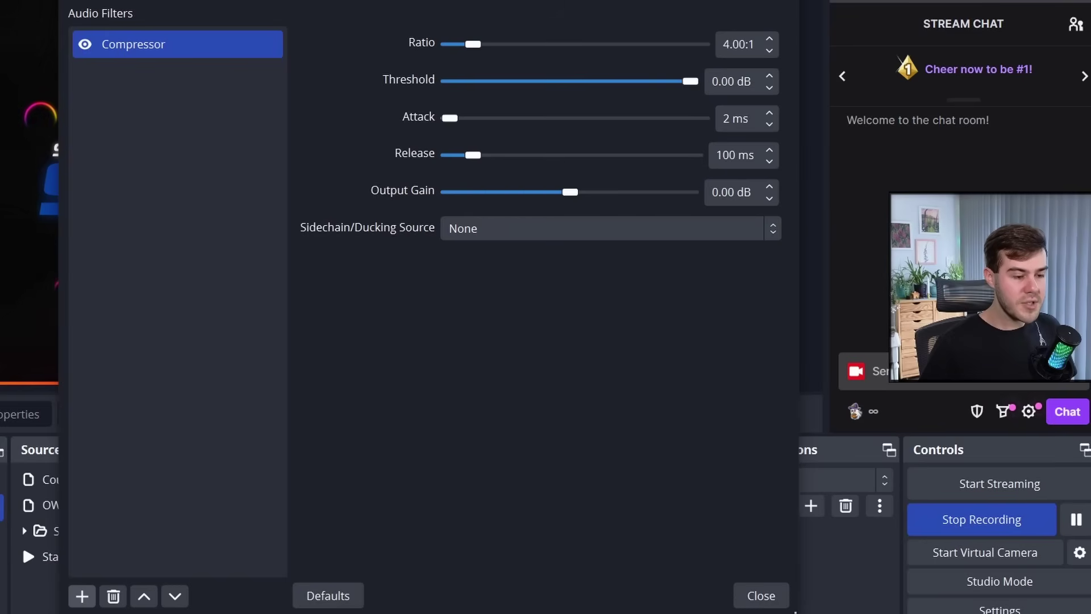
Set the Compressor output gain to 9.20 dB and threshold to -23.30 dB.
left_click_drag(528, 609, 534, 394)
left_click_drag(541, 2, 467, 31)
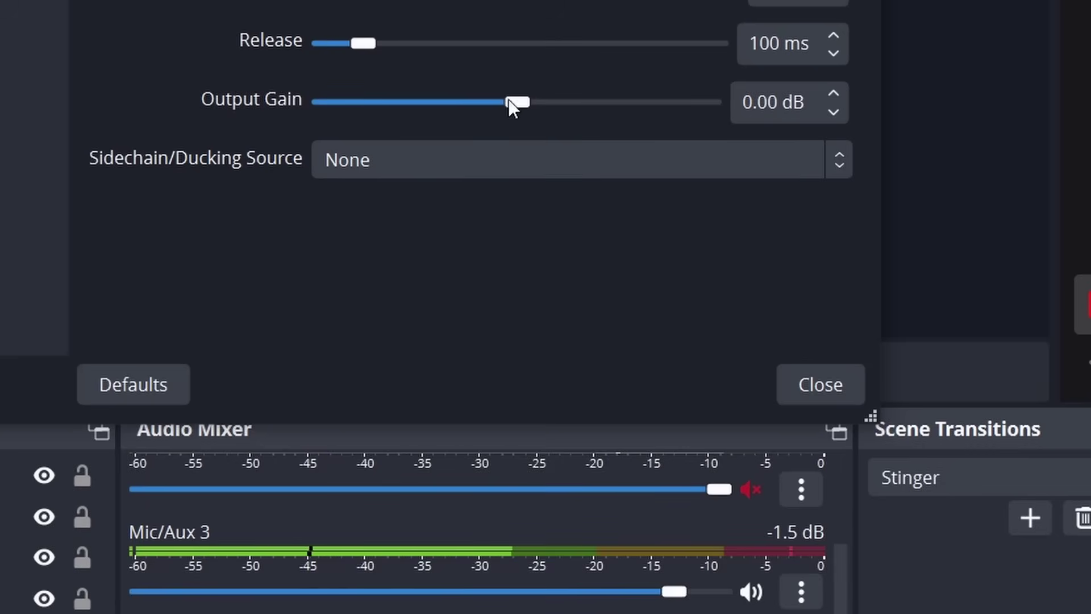
left_click_drag(513, 103, 565, 109)
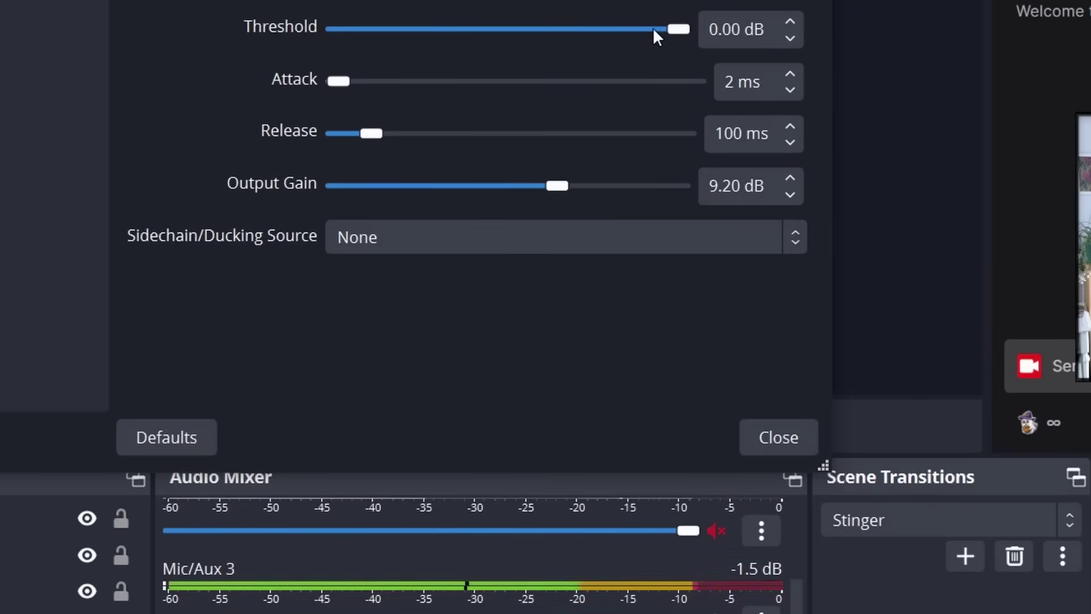
left_click_drag(674, 33, 540, 48)
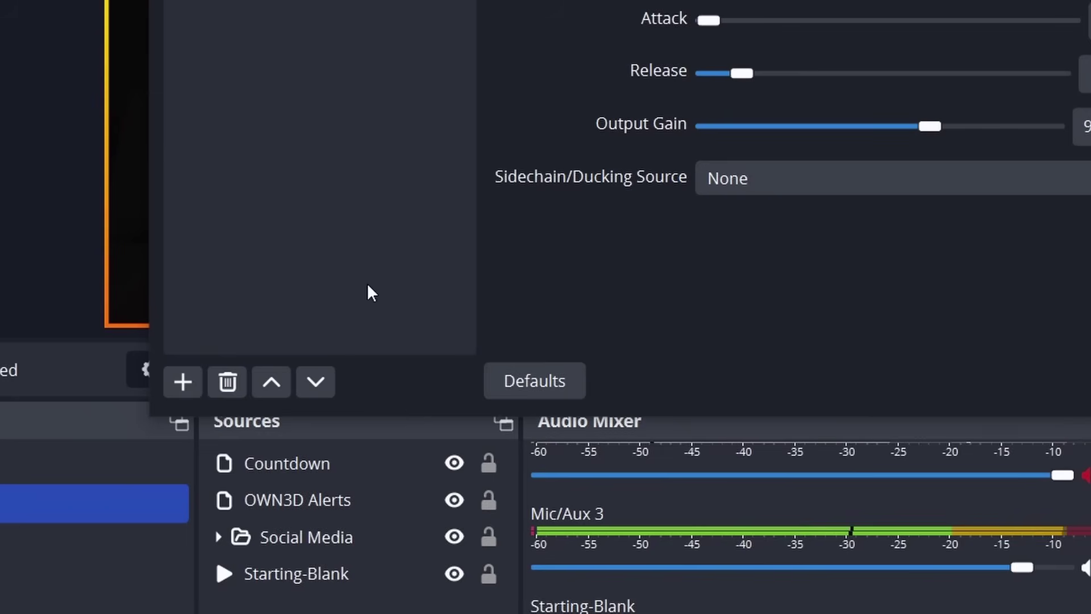
Add an Expander filter below the Compressor on Mic/Aux 3.
left_click(1, 422)
left_click(49, 456)
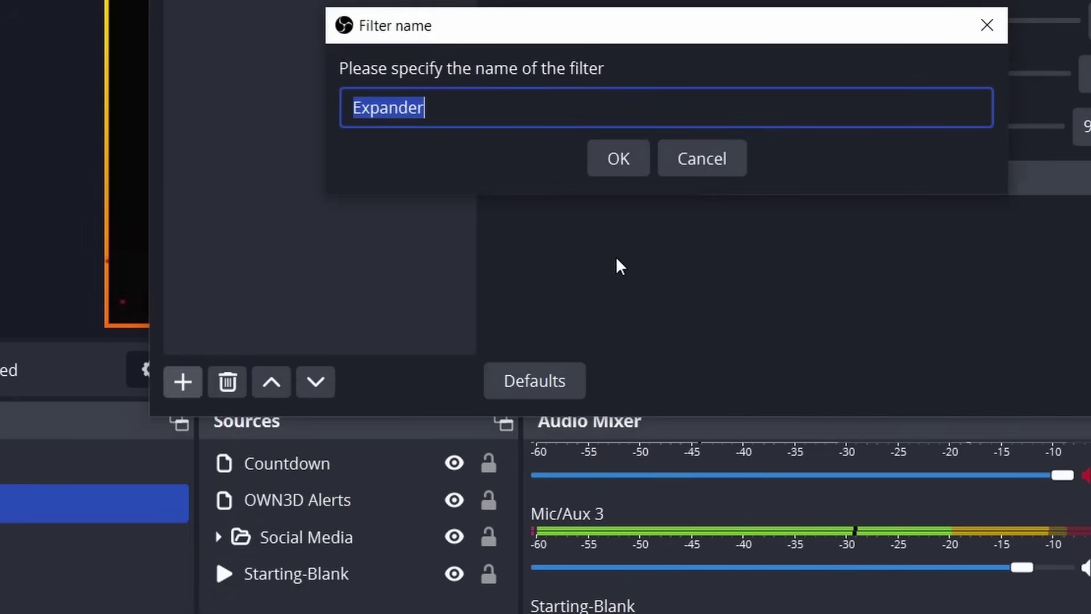
left_click(627, 158)
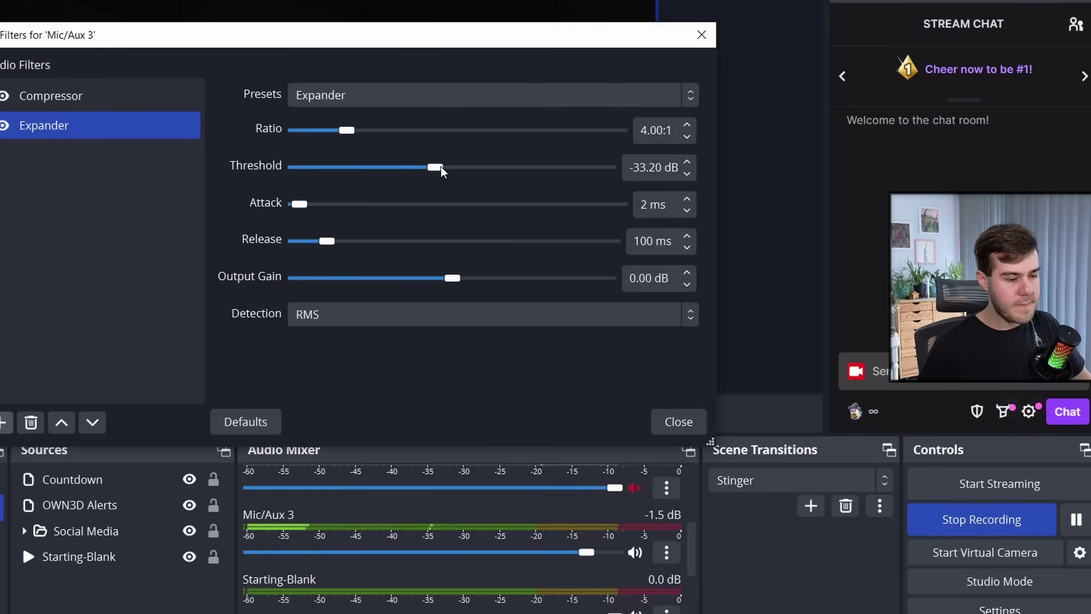
Set the Expander threshold to -33.70 dB, keeping the 4.00:1 ratio.
left_click_drag(446, 170, 456, 172)
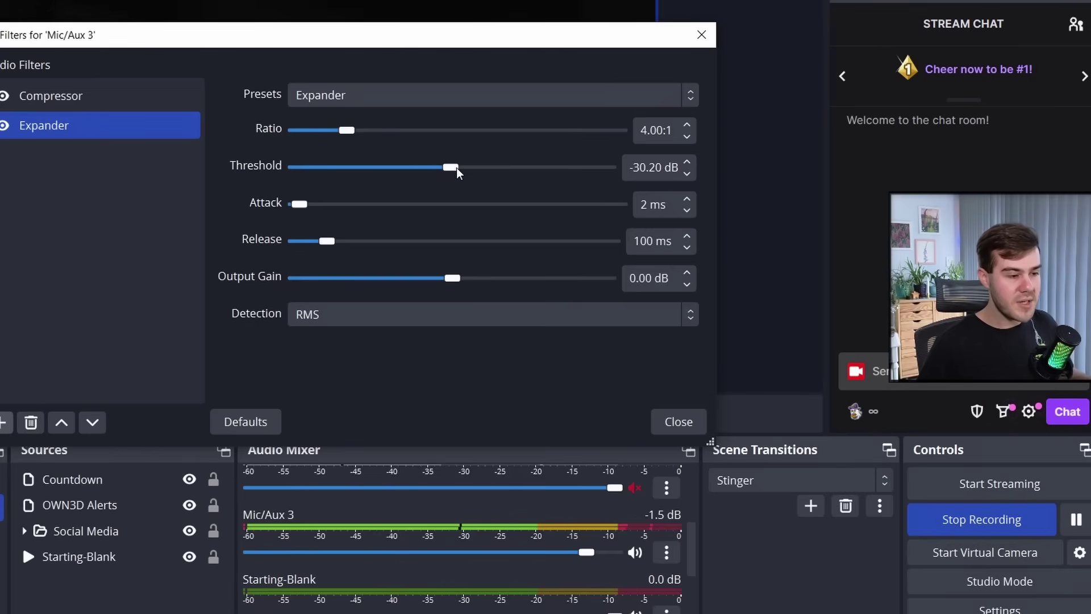
left_click_drag(439, 170, 434, 171)
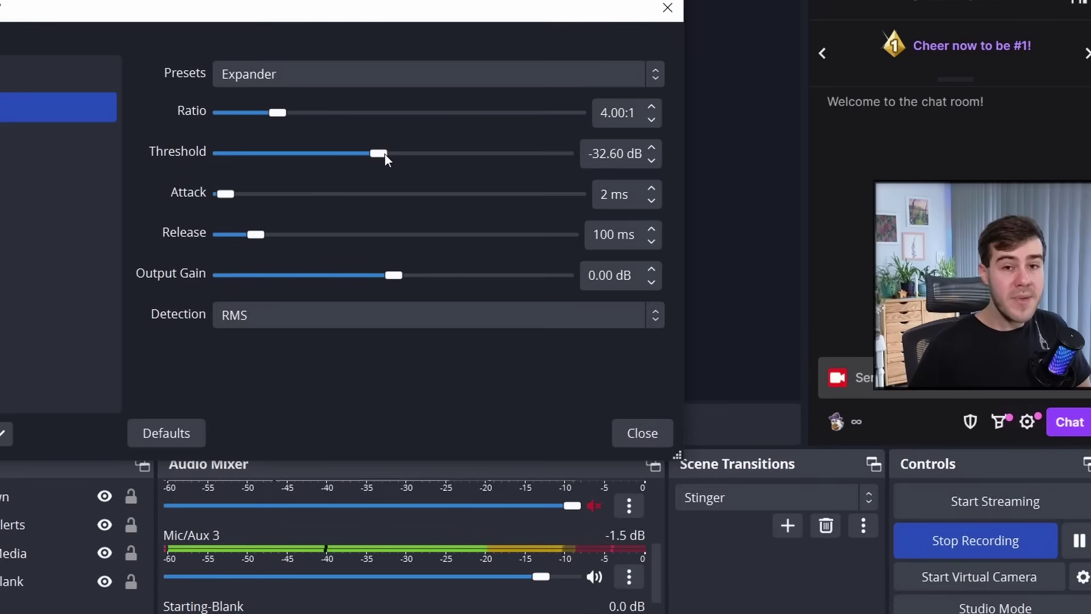
left_click_drag(385, 154, 459, 155)
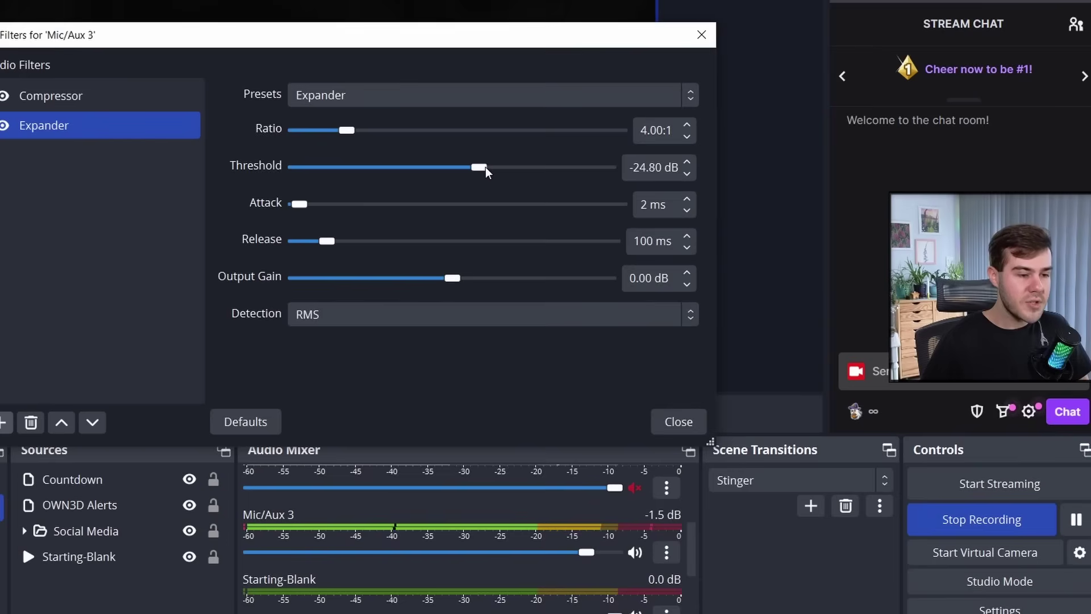
left_click_drag(530, 169, 447, 172)
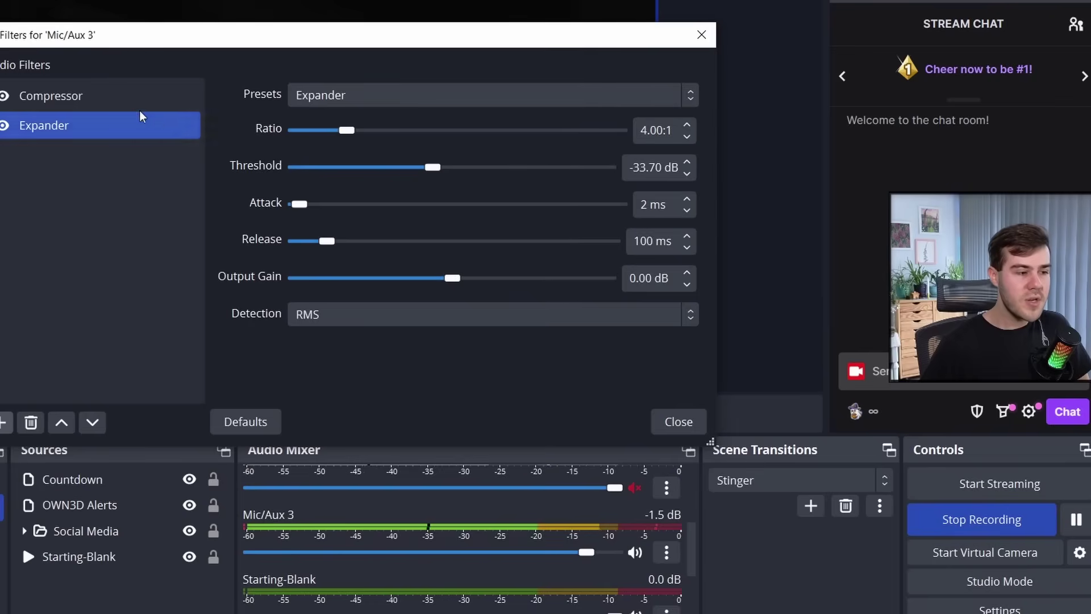
left_click(44, 75)
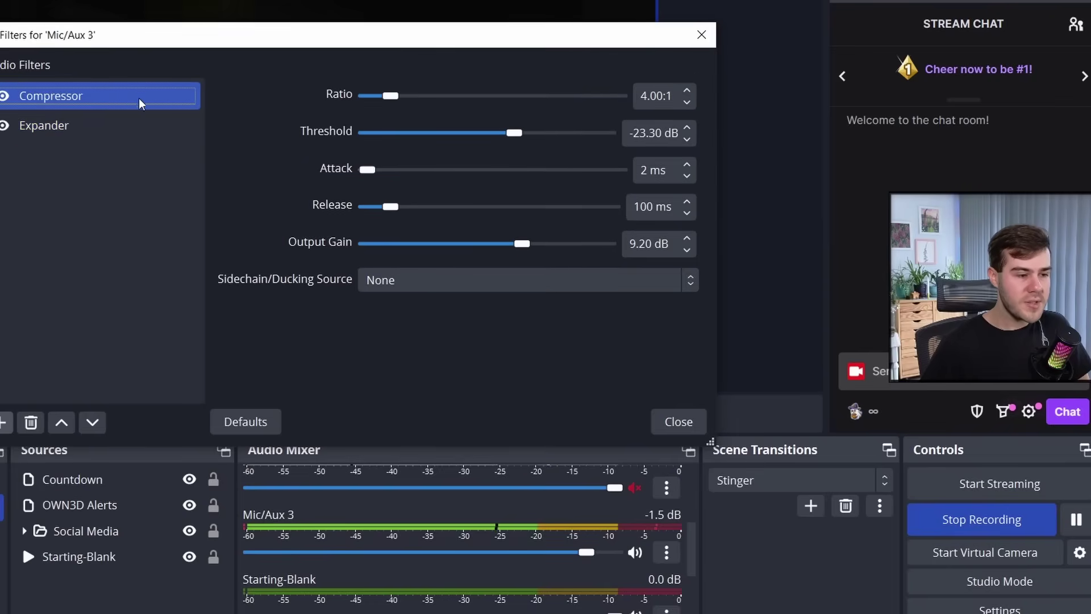
left_click(388, 96)
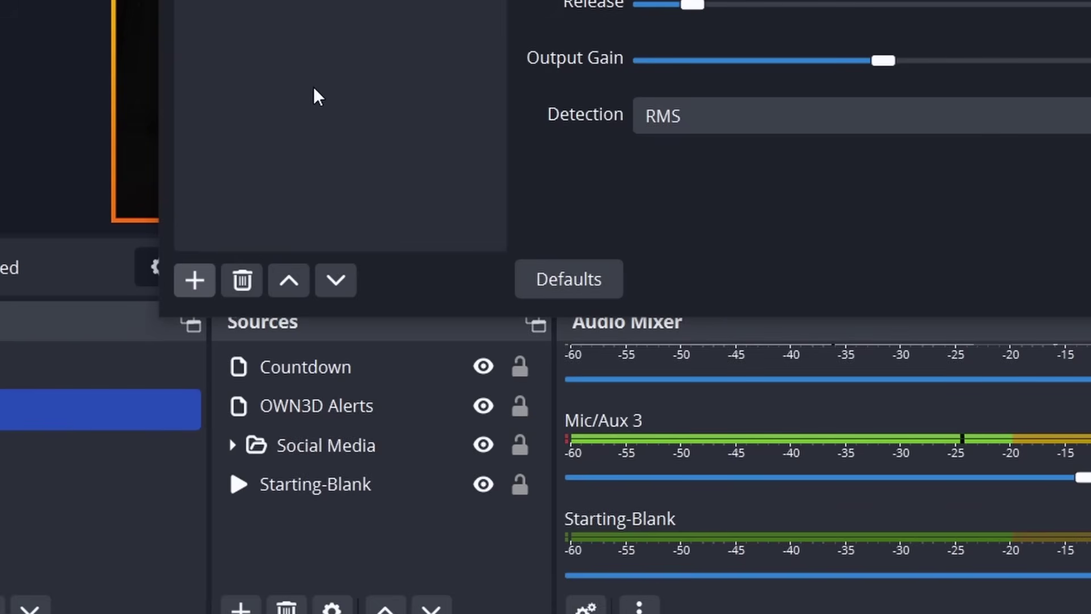
Add a Noise Suppression filter to Mic/Aux 3 using the RNNoise method.
left_click(195, 279)
left_click(279, 538)
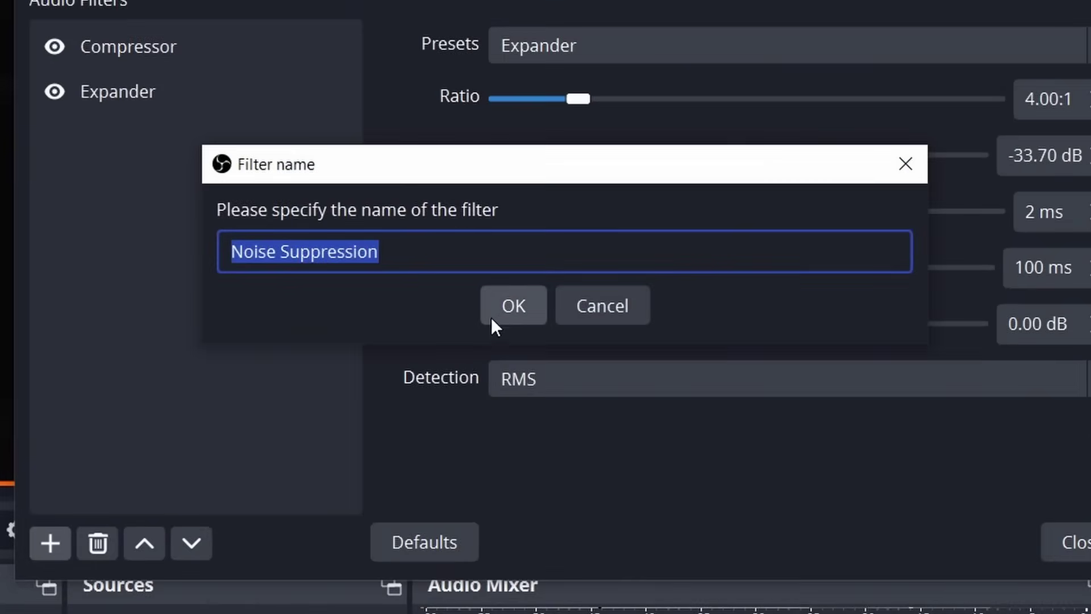
left_click(499, 311)
left_click(606, 49)
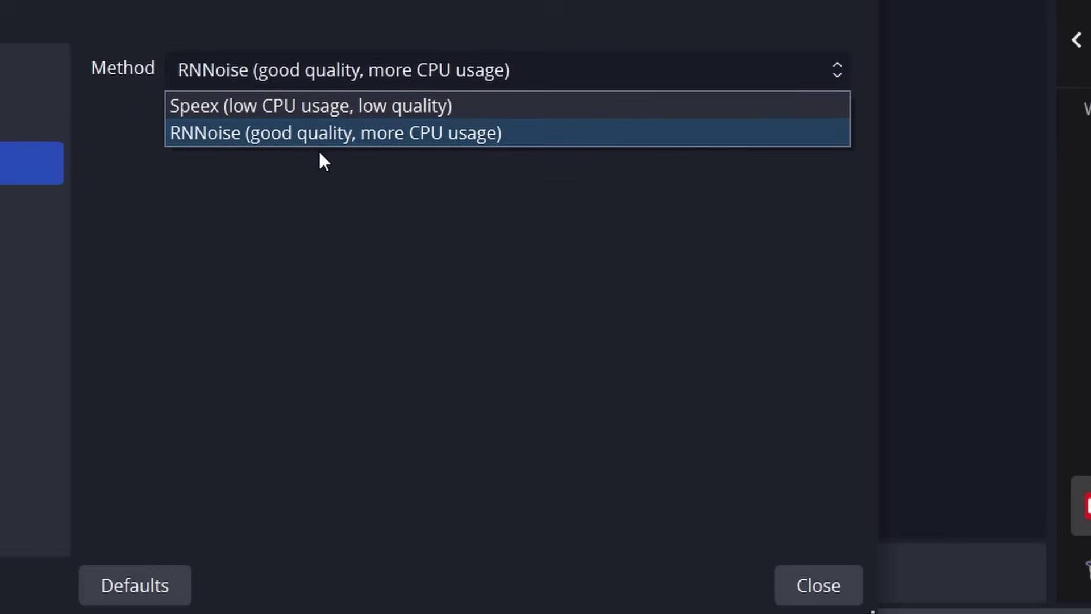
left_click(328, 187)
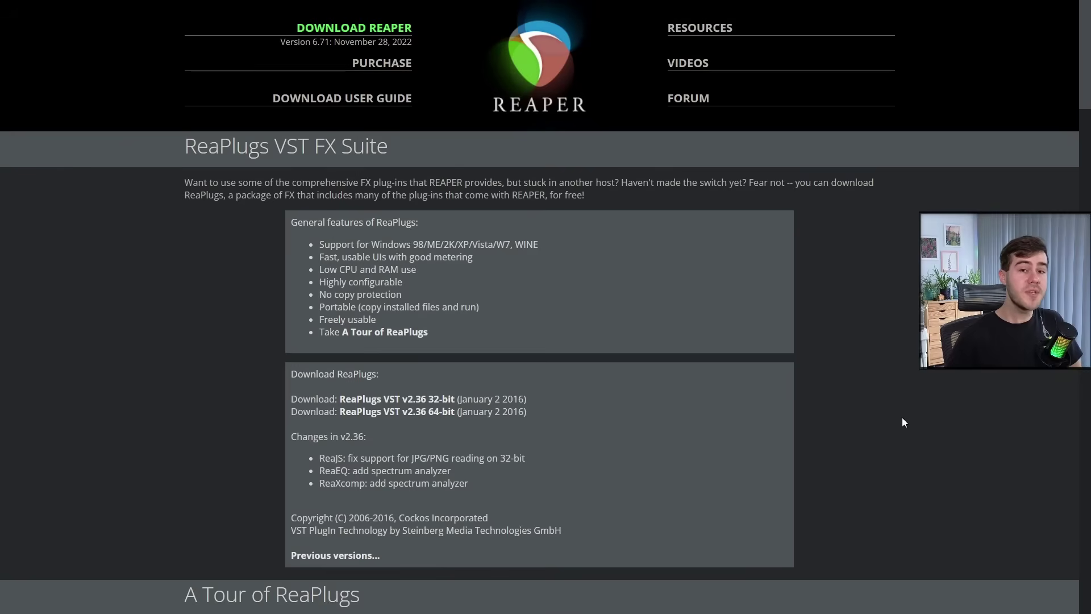
Download ReaPlugs VST v2.36 64-bit from the REAPER site and run the installer.
scroll(852, 397, "down", 3)
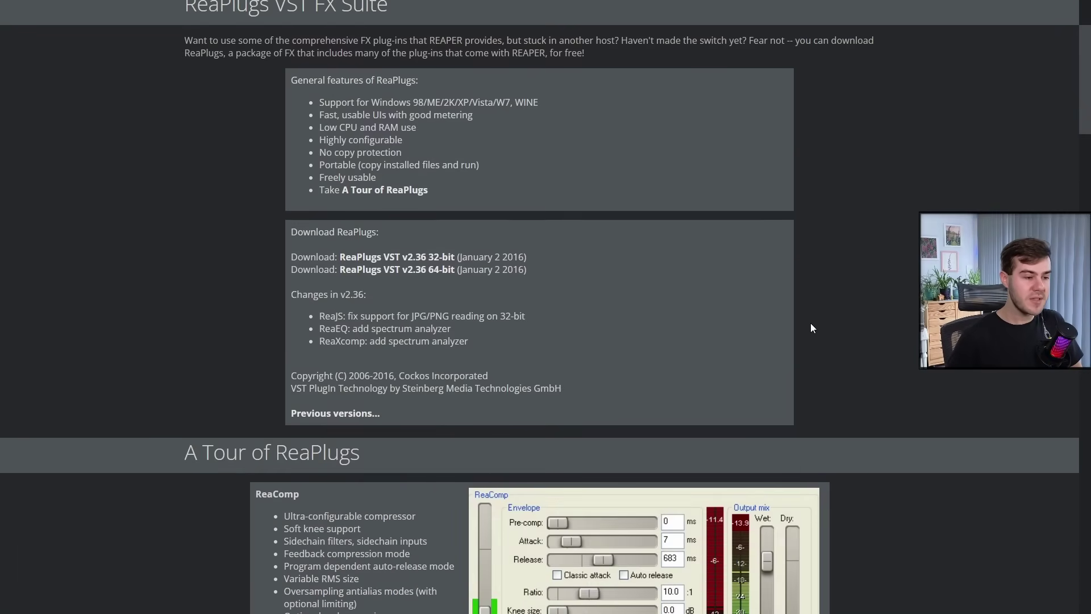
scroll(813, 341, "up", 1)
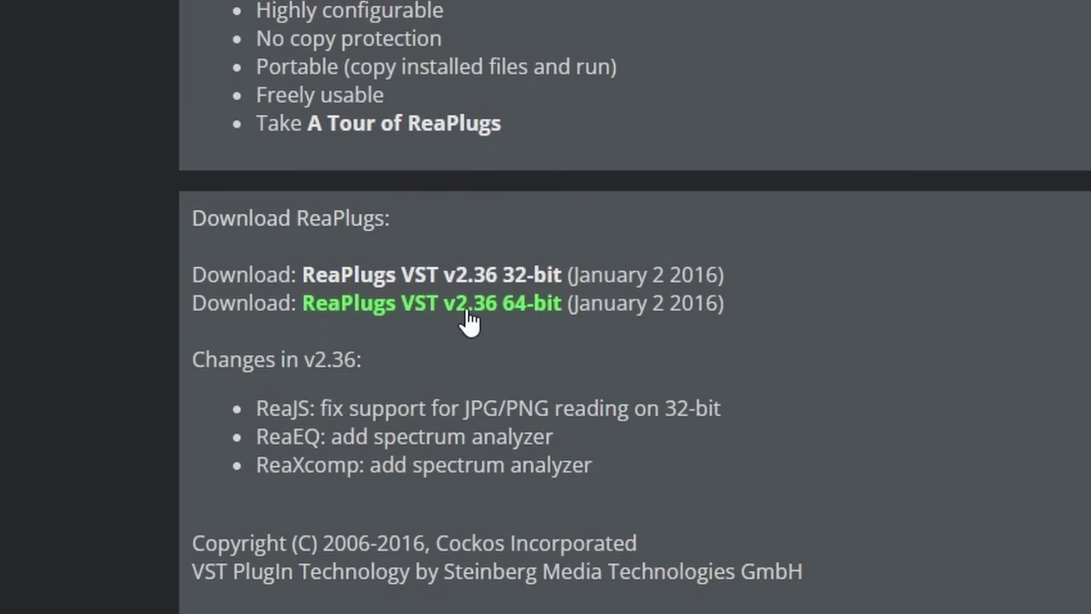
left_click(471, 323)
left_click(146, 570)
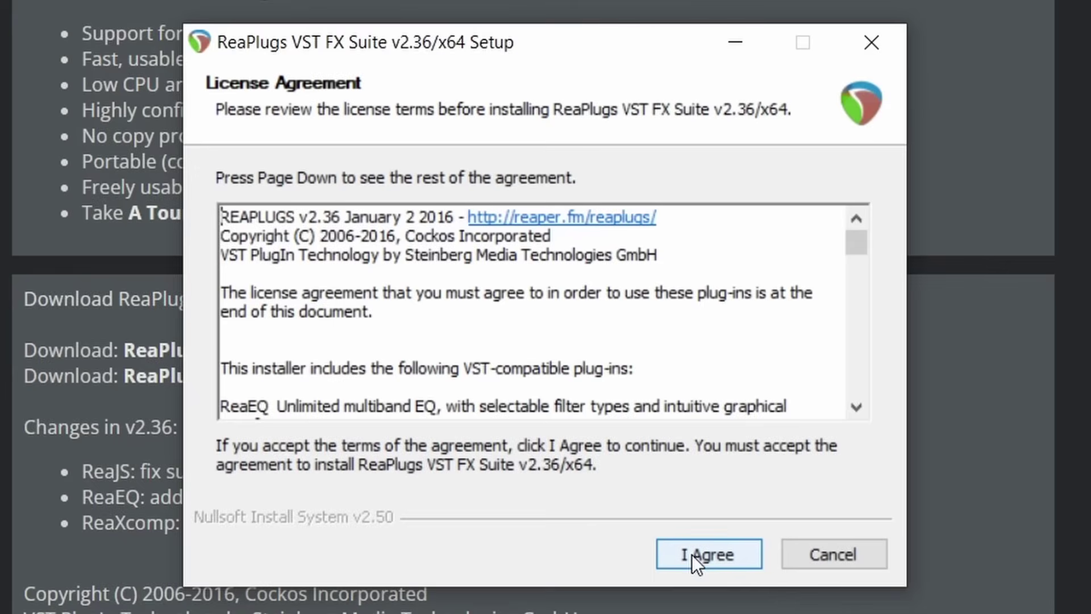
Accept the ReaPlugs licence and default components, then browse for a destination folder.
left_click(690, 554)
left_click(691, 554)
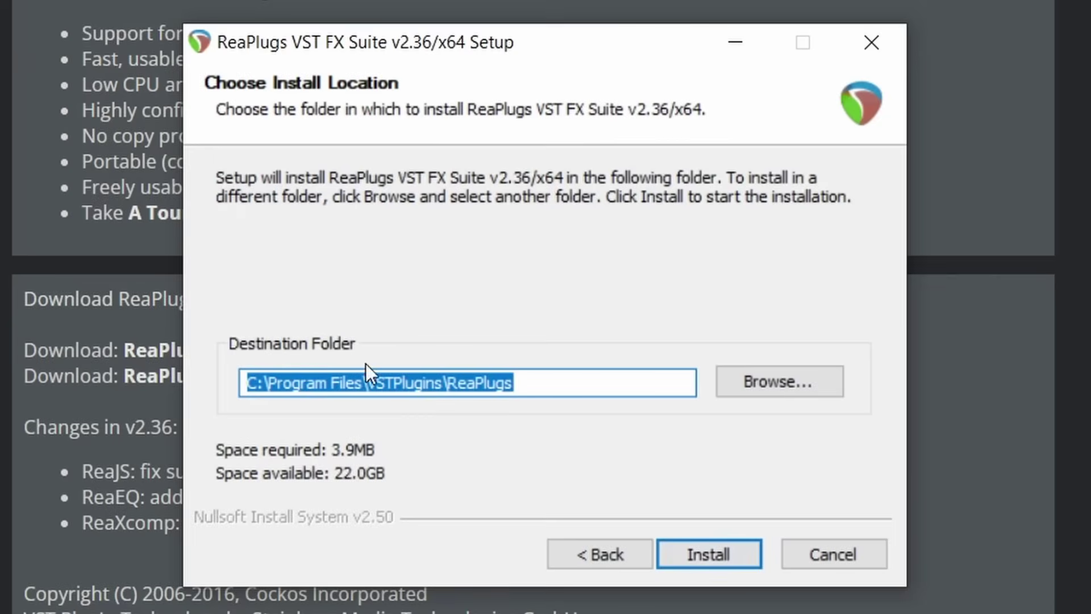
left_click(770, 387)
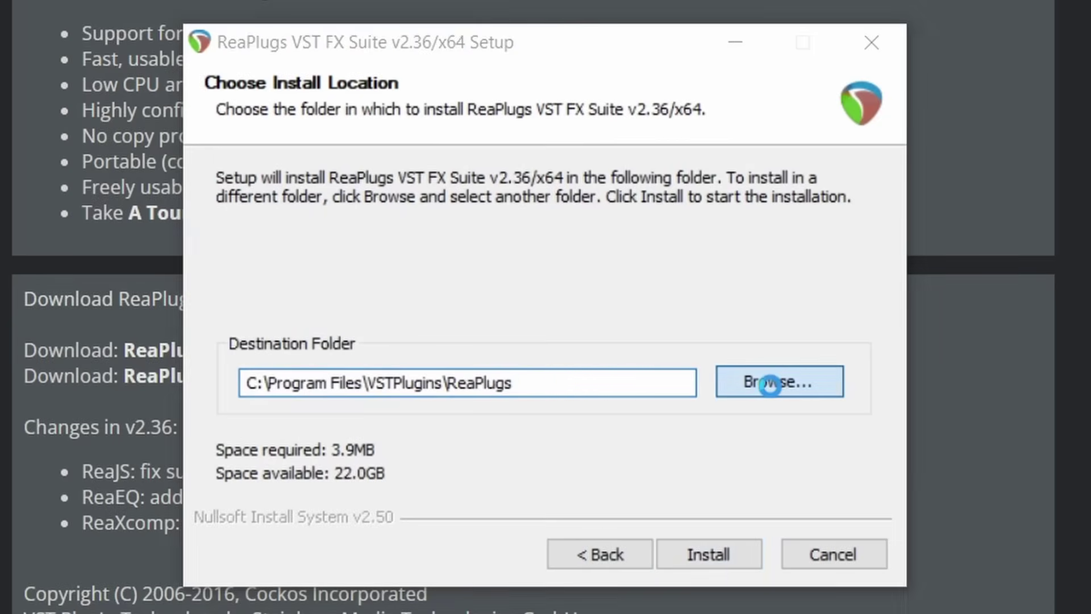
Install ReaPlugs into a new VST2 folder under Program Files\Common Files.
scroll(574, 392, "down", 2)
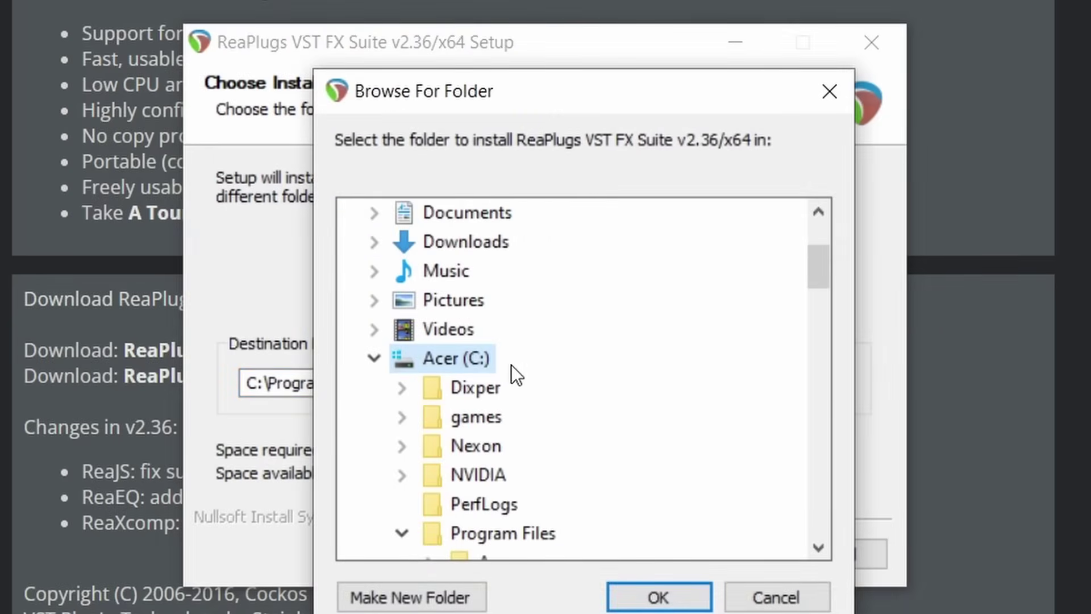
scroll(558, 366, "down", 2)
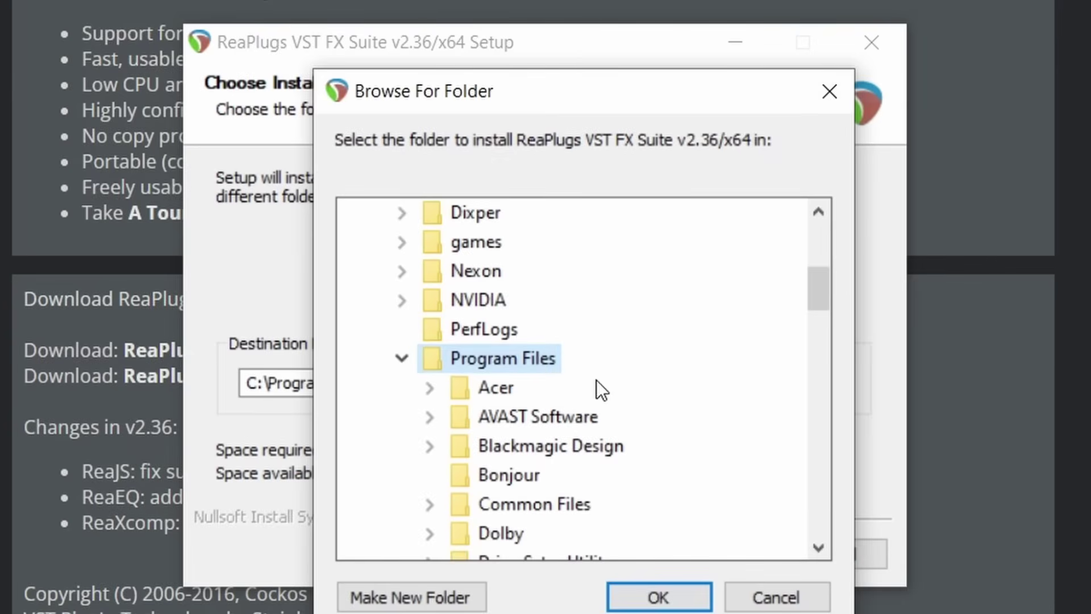
scroll(540, 409, "down", 2)
double_click(547, 392)
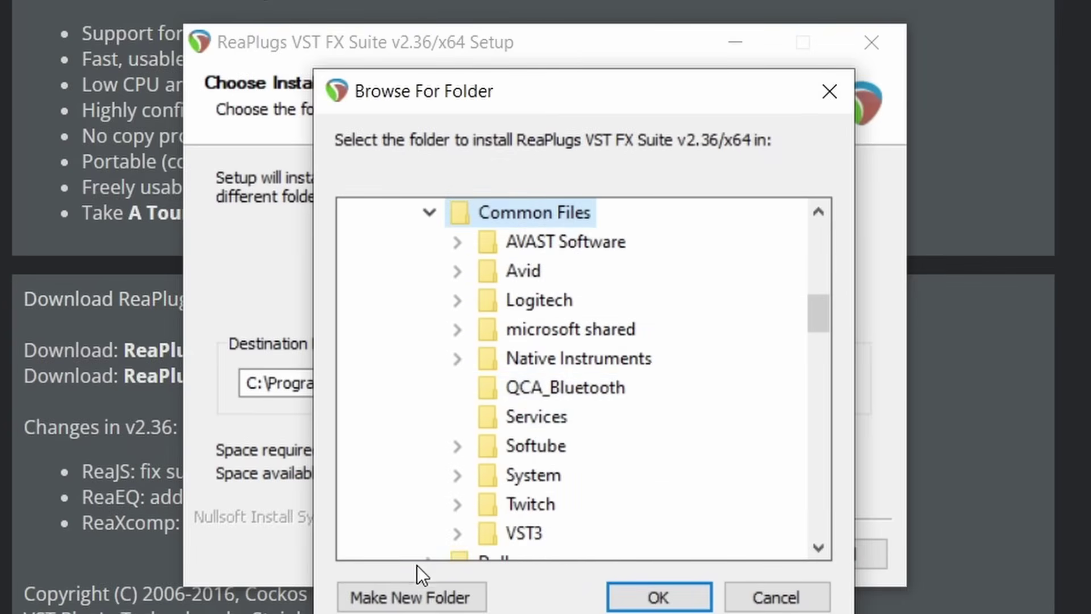
left_click(412, 596)
type("V")
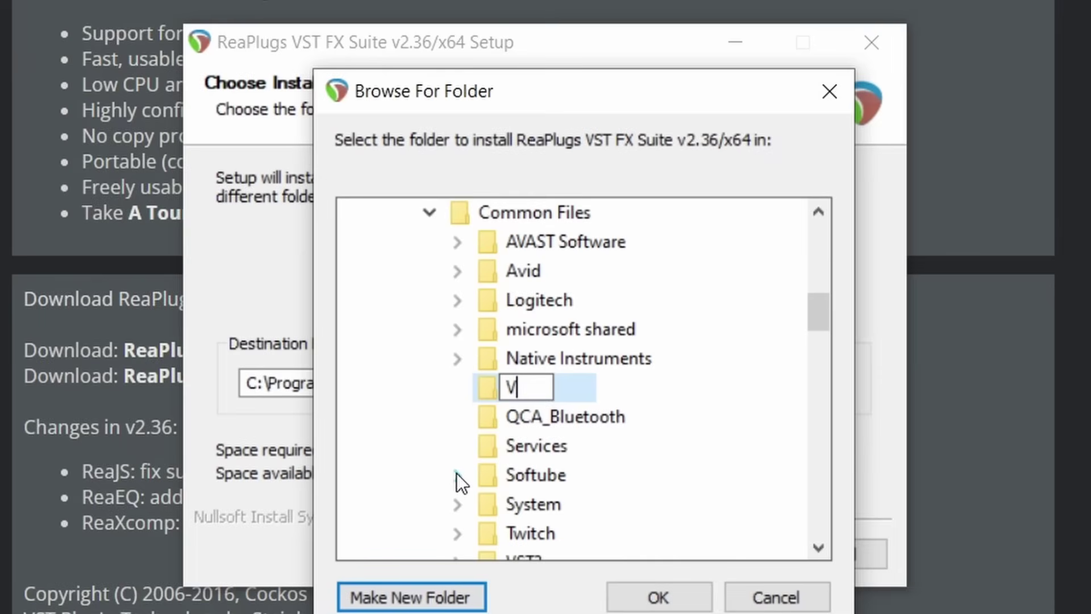
type("ST2")
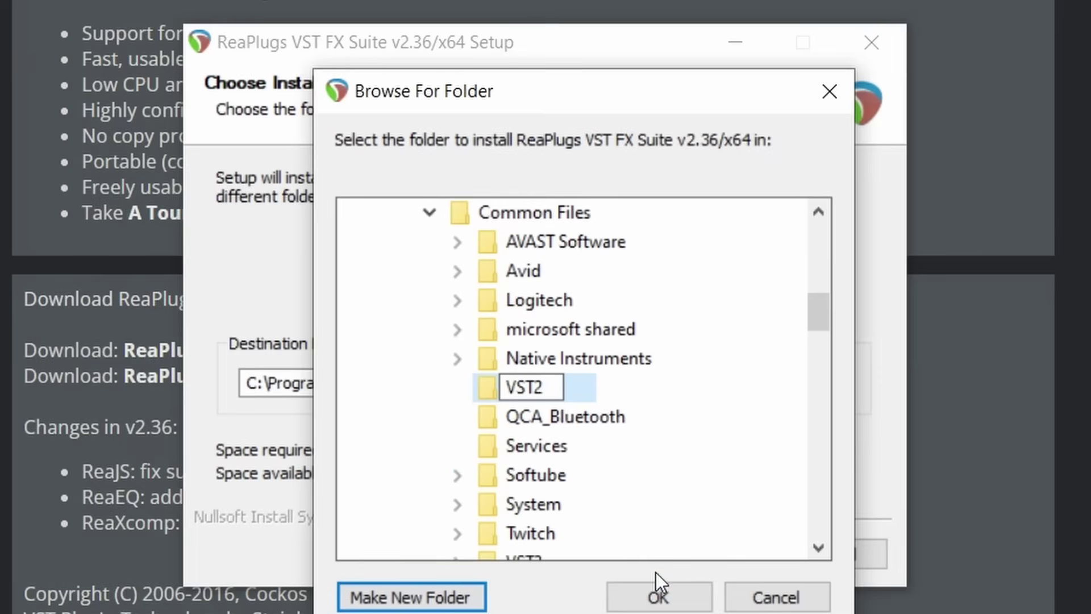
left_click(661, 594)
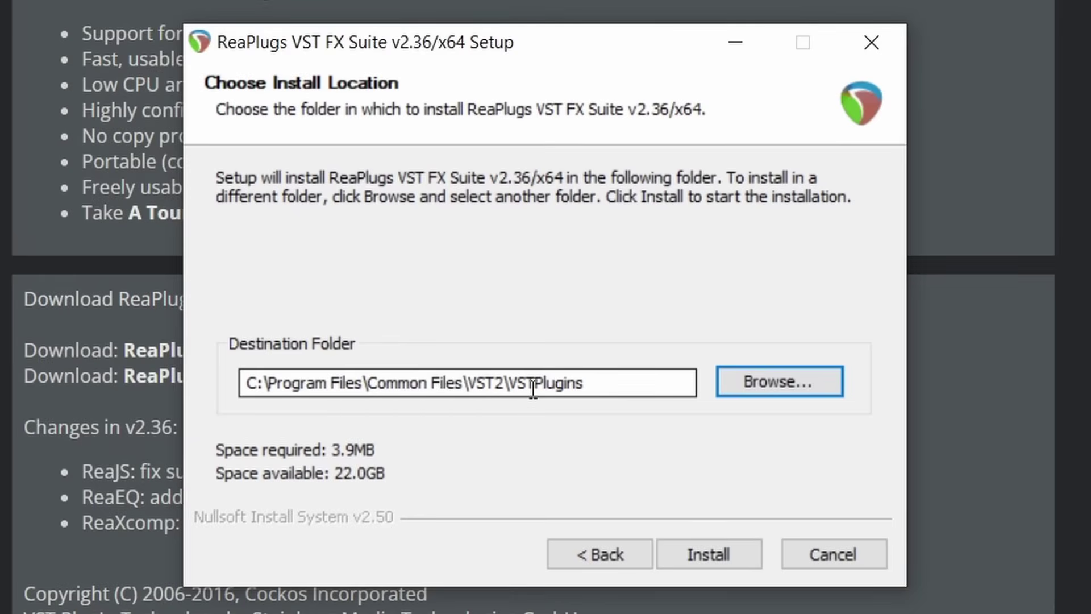
left_click(718, 555)
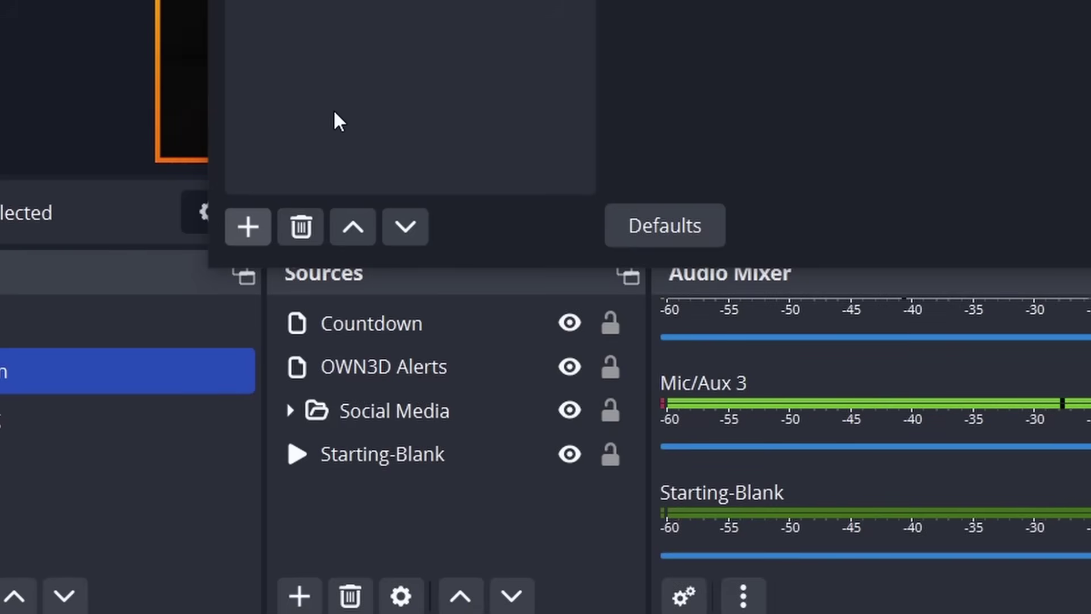
Add a VST 2.x Plug-in filter to Mic/Aux 3 loaded with reaeq-standalone.
left_click(251, 227)
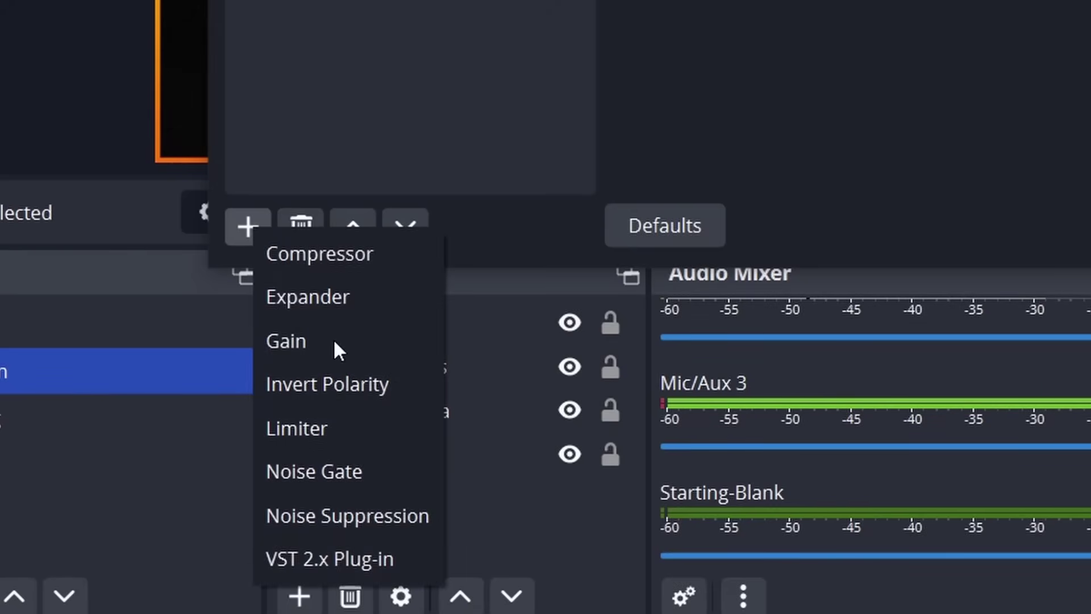
left_click(348, 576)
left_click(511, 314)
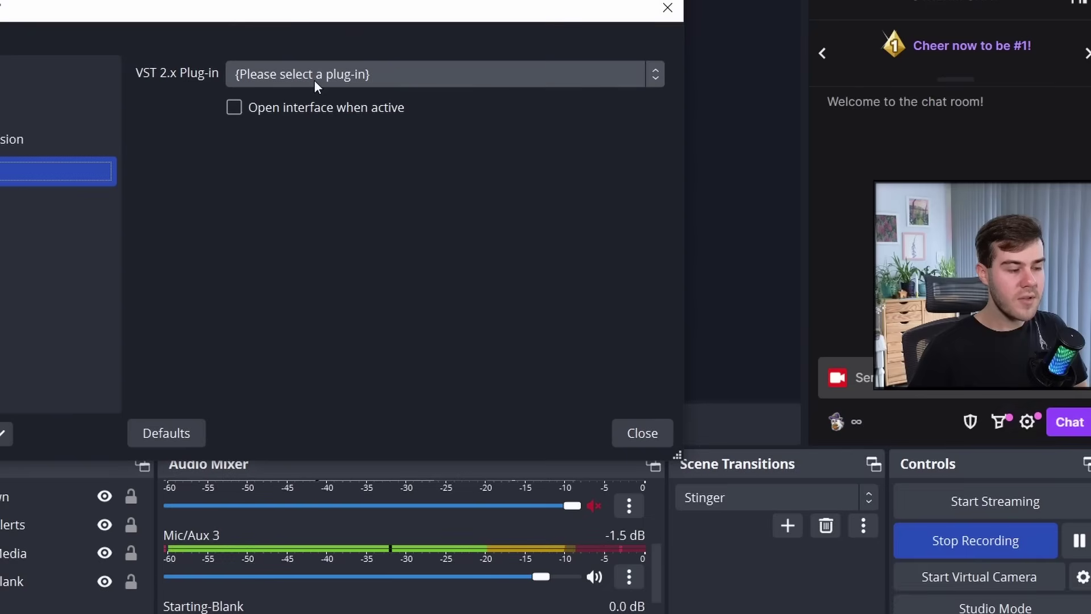
left_click(315, 81)
scroll(354, 329, "down", 8)
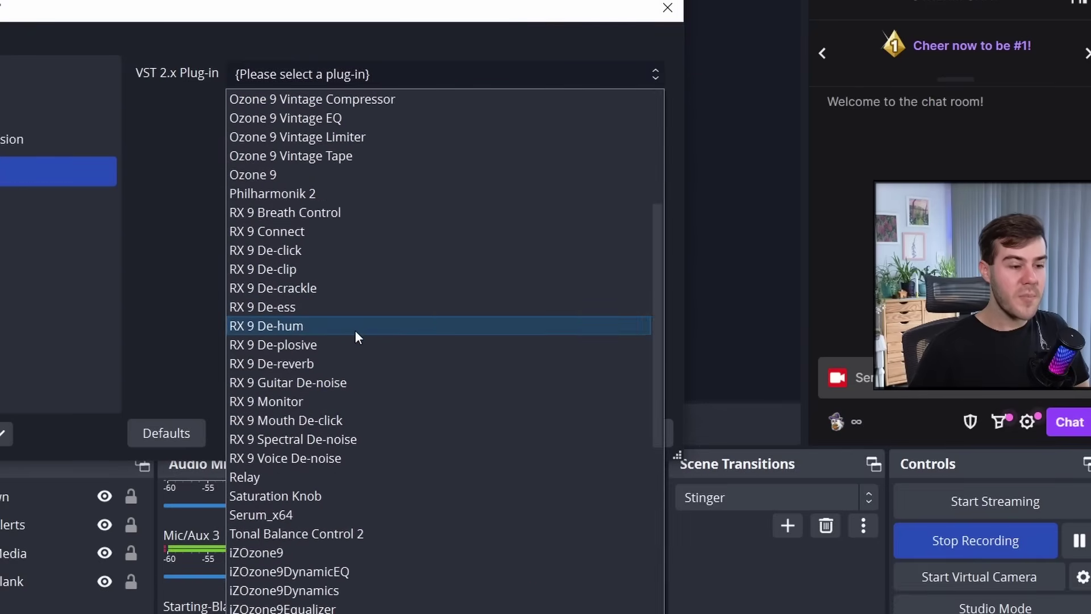
scroll(375, 341, "down", 6)
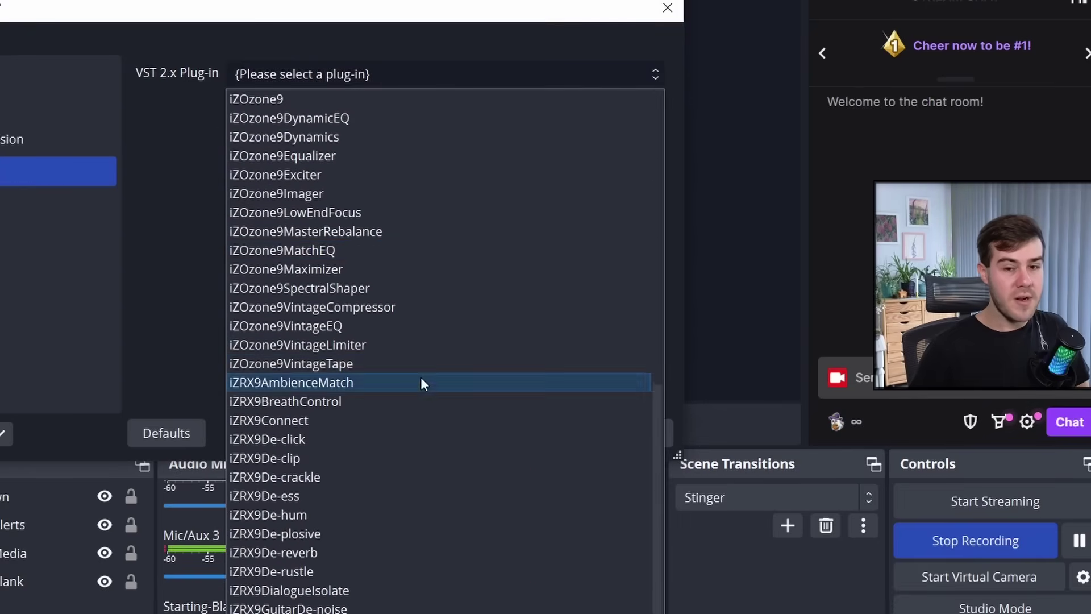
scroll(412, 335, "up", 5)
scroll(397, 397, "down", 9)
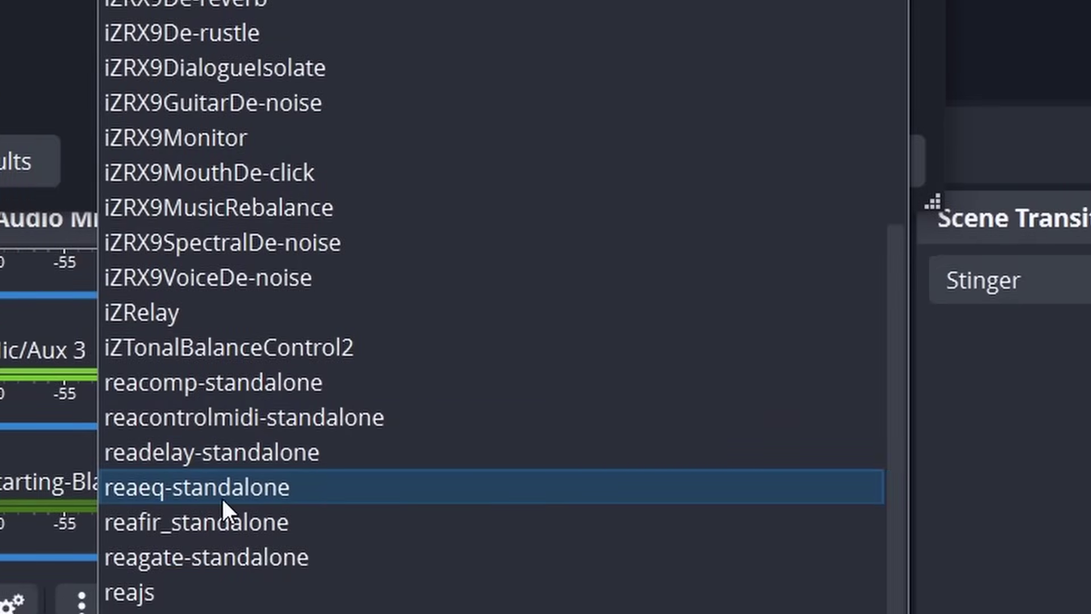
left_click(222, 497)
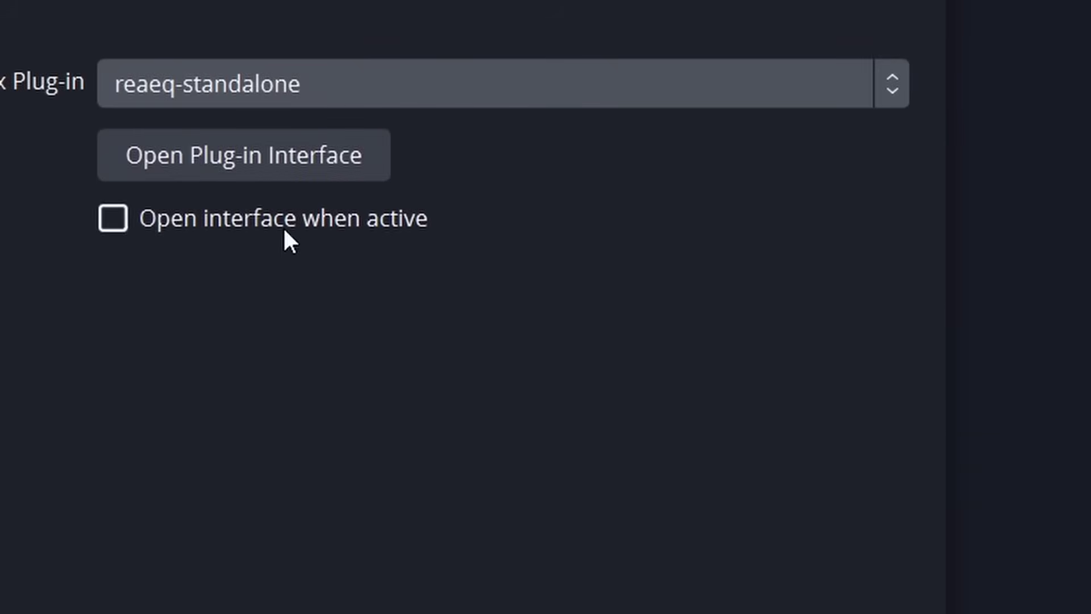
Open the ReaEQ interface and set band 2 to +4.9 dB at 104.8 Hz.
left_click(284, 155)
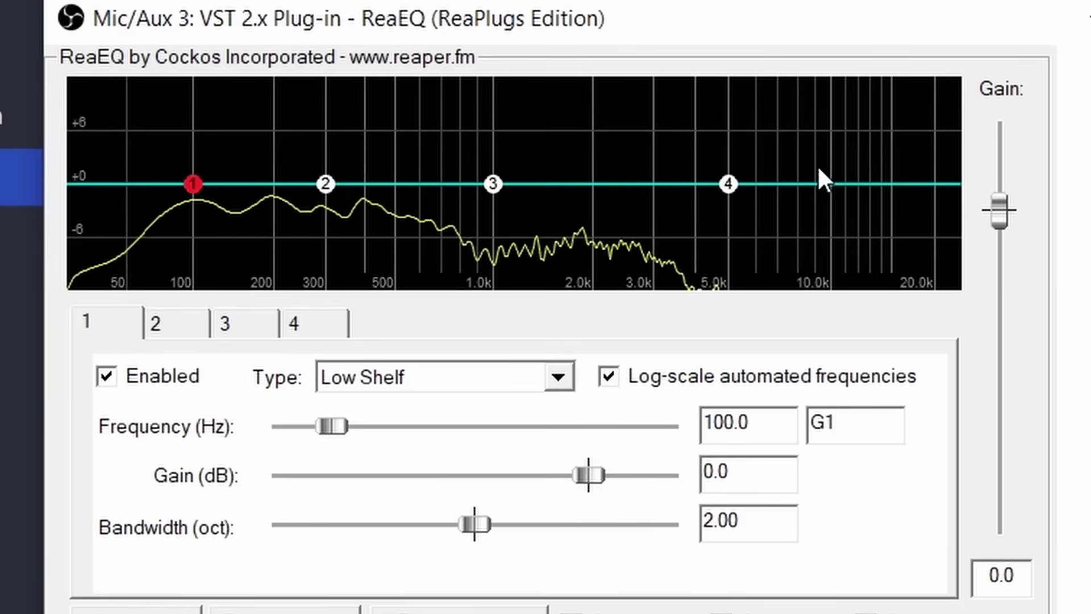
left_click(326, 184)
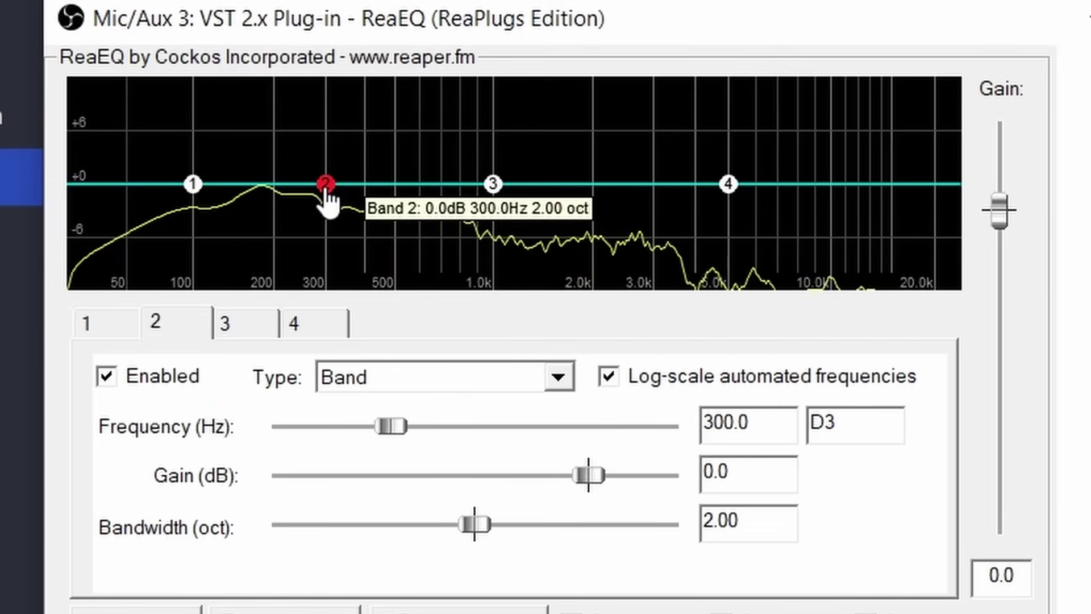
left_click_drag(325, 188, 194, 245)
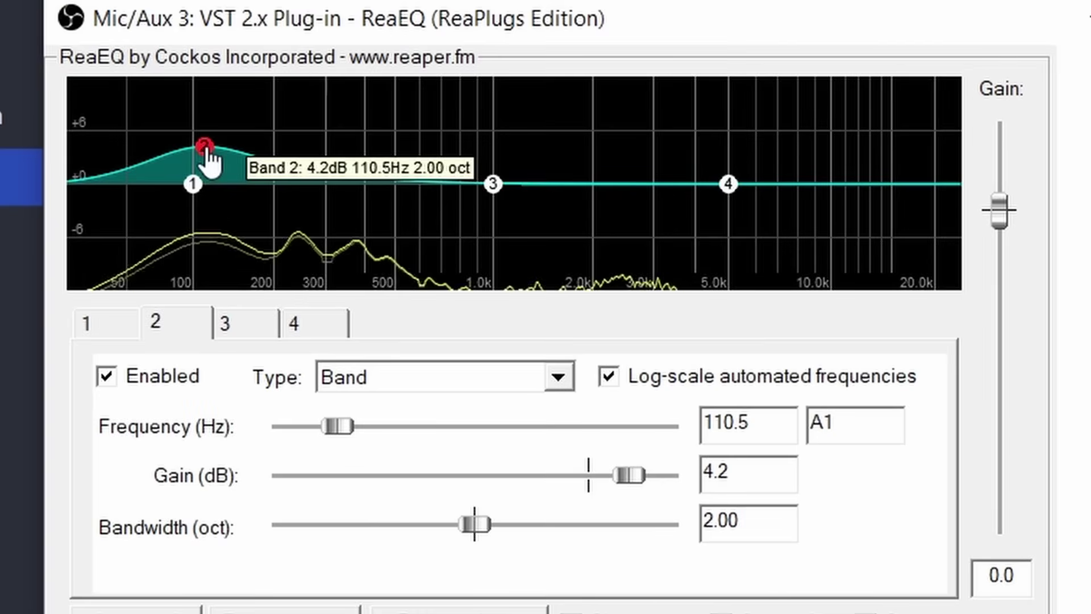
left_click_drag(0, 120, 0, 118)
left_click_drag(204, 149, 202, 149)
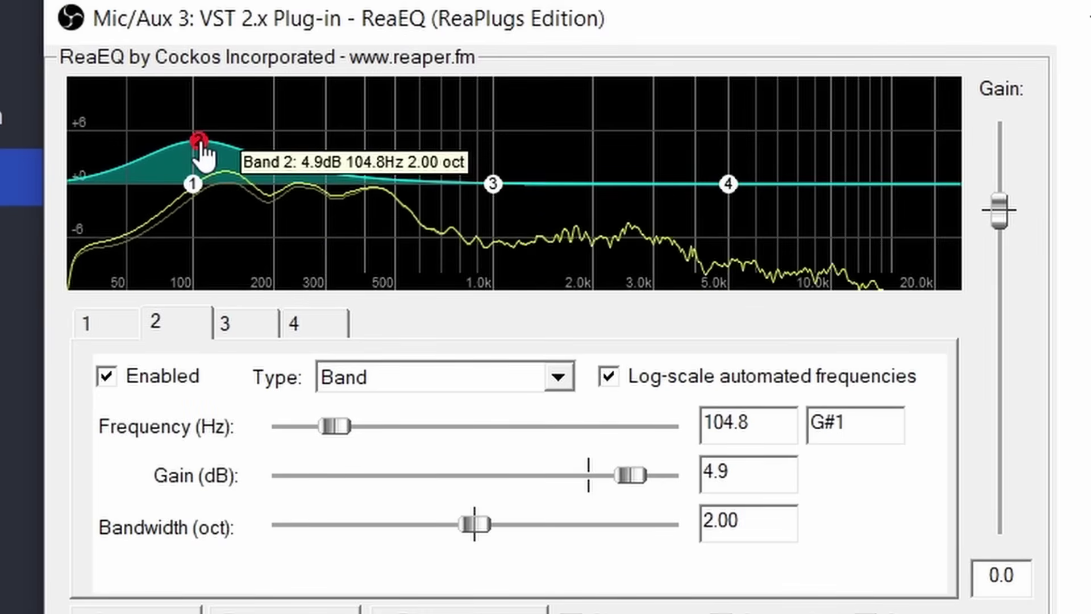
Add ReaEQ band 5 as a 2.4 dB boost at 9742.8 Hz, 2.00 oct.
right_click(555, 196)
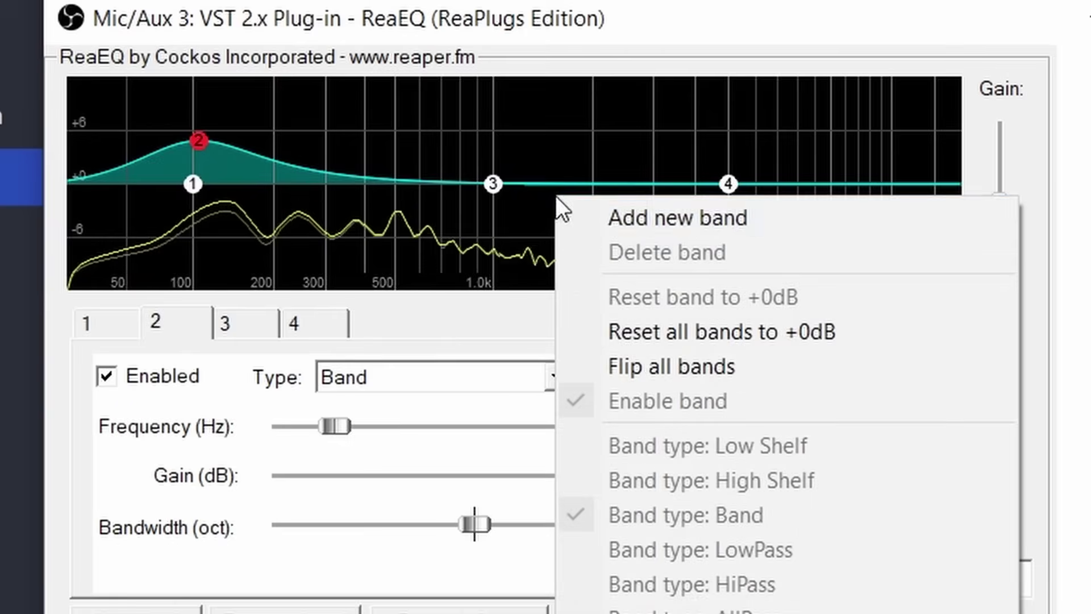
left_click(621, 223)
left_click_drag(557, 201, 826, 153)
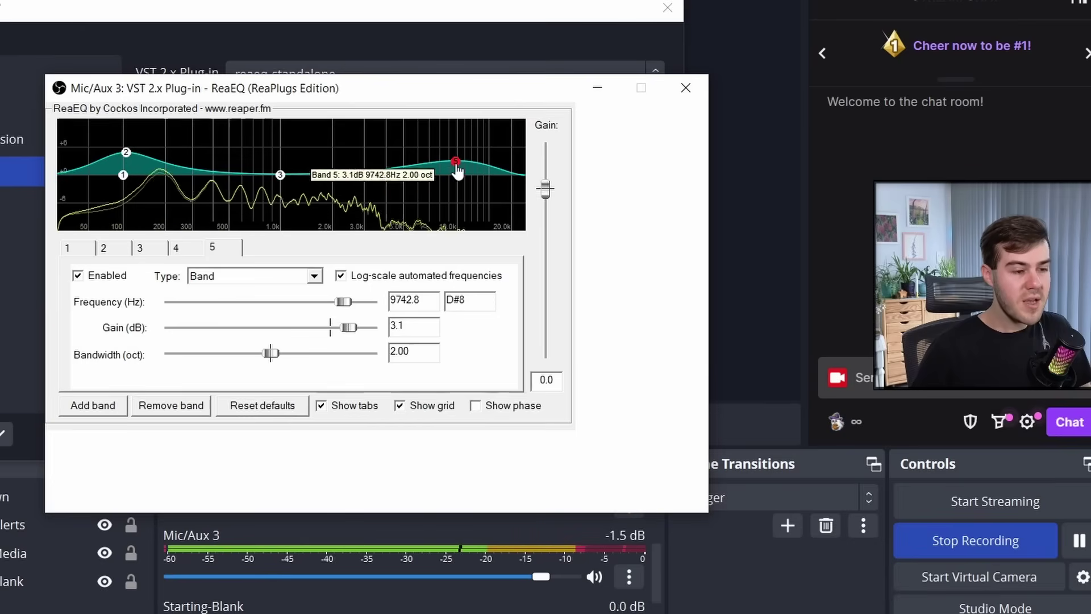
left_click_drag(457, 170, 462, 180)
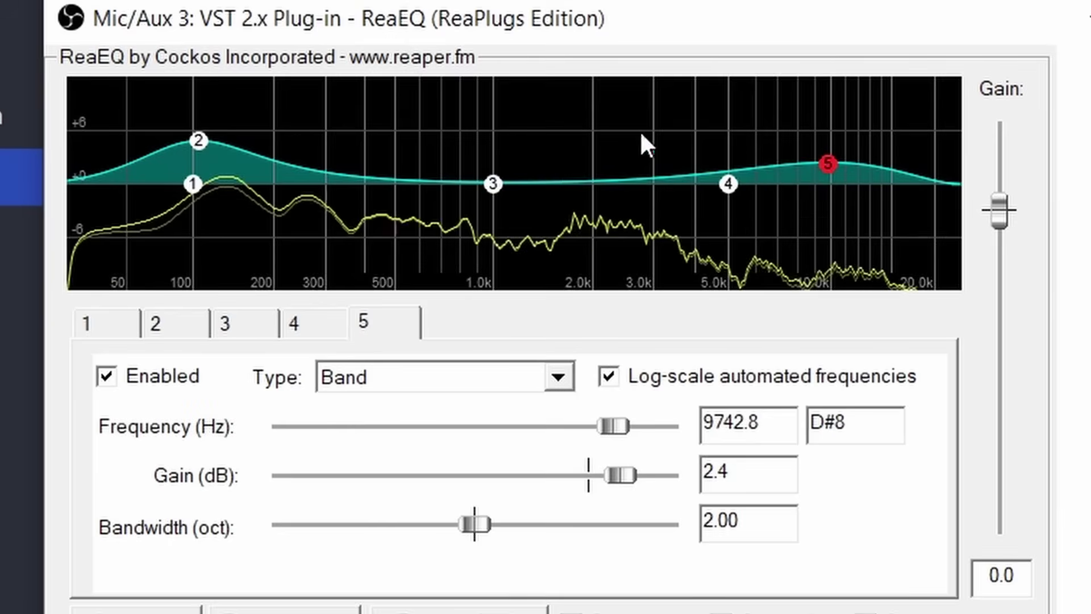
Reset all ReaEQ bands to +0 dB for a flat curve, keeping Band 5 at 9742.8 Hz, 2.00 oct.
right_click(501, 146)
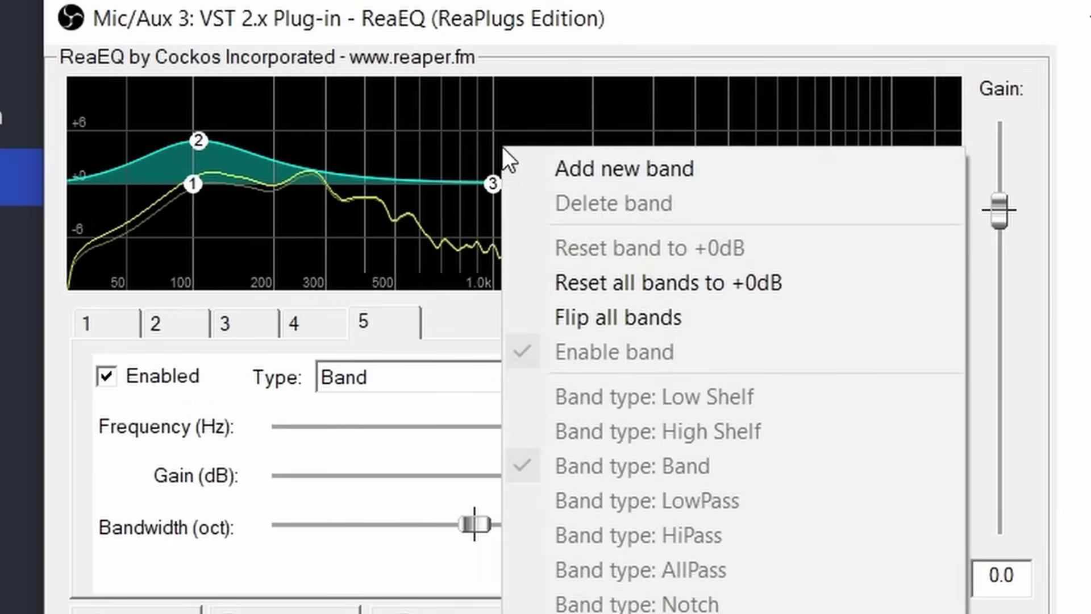
left_click(663, 283)
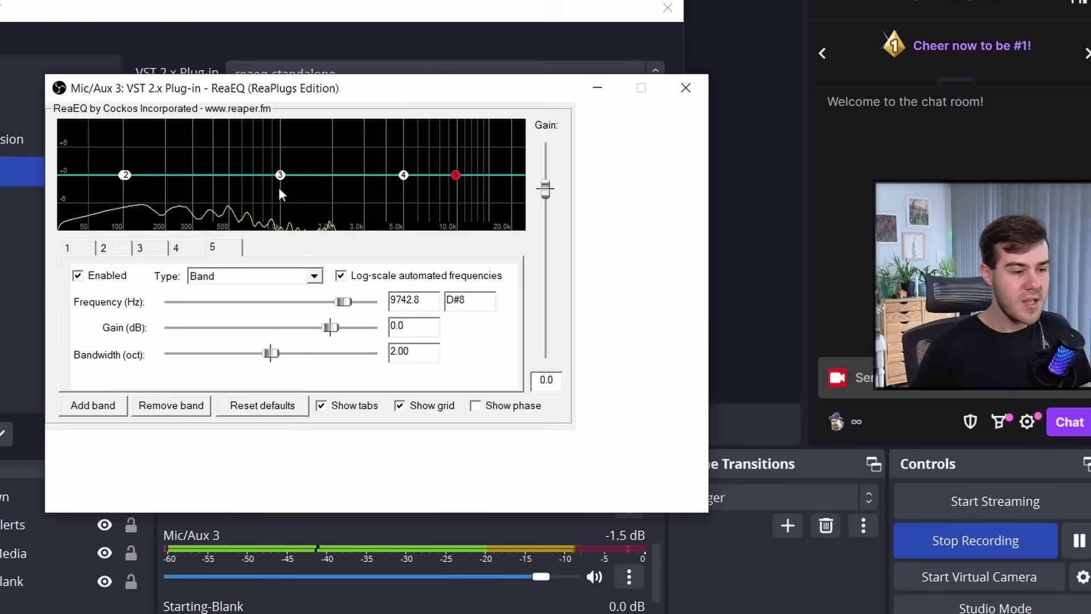